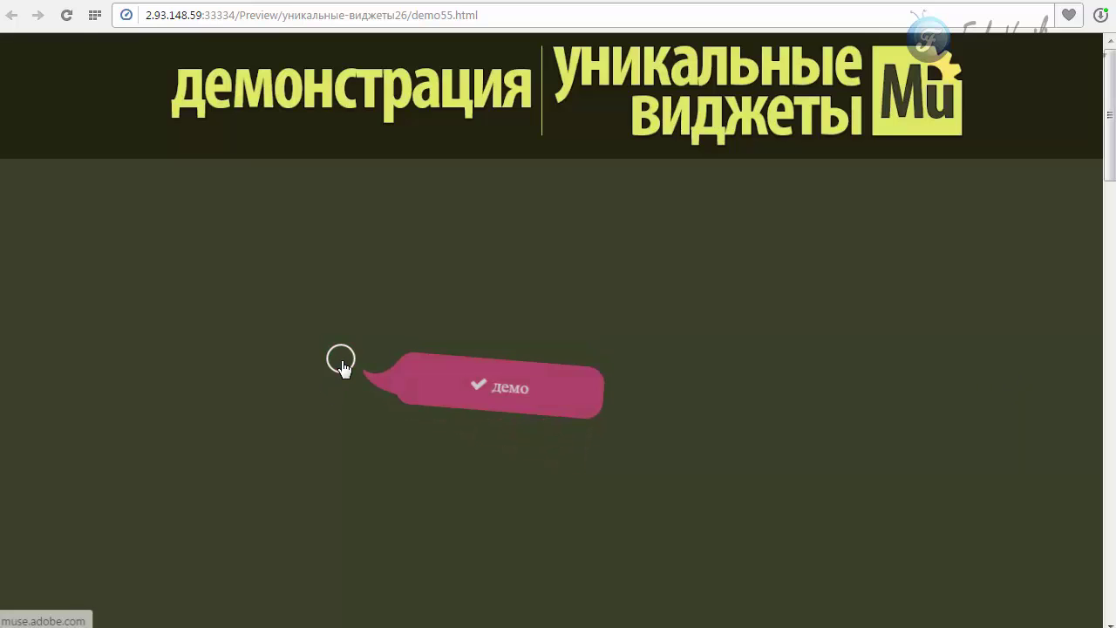
Switch to Adobe Muse and set the Hover Tooltip's bubble color to yellow E1E15F and its text color to dark olive 525224.
key("alt+Tab")
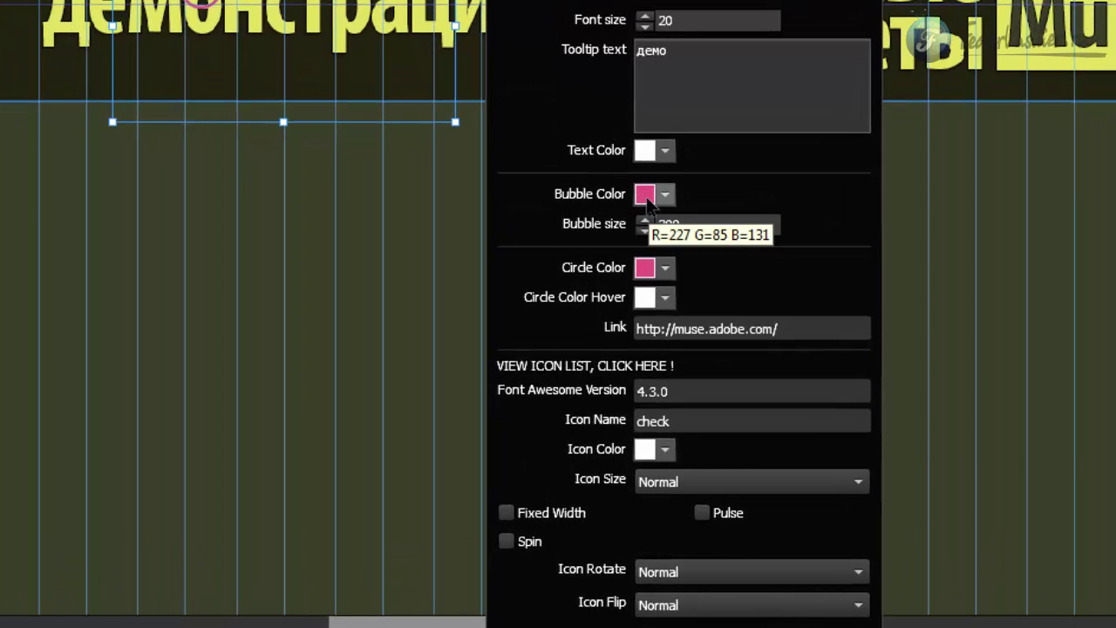
left_click(622, 308)
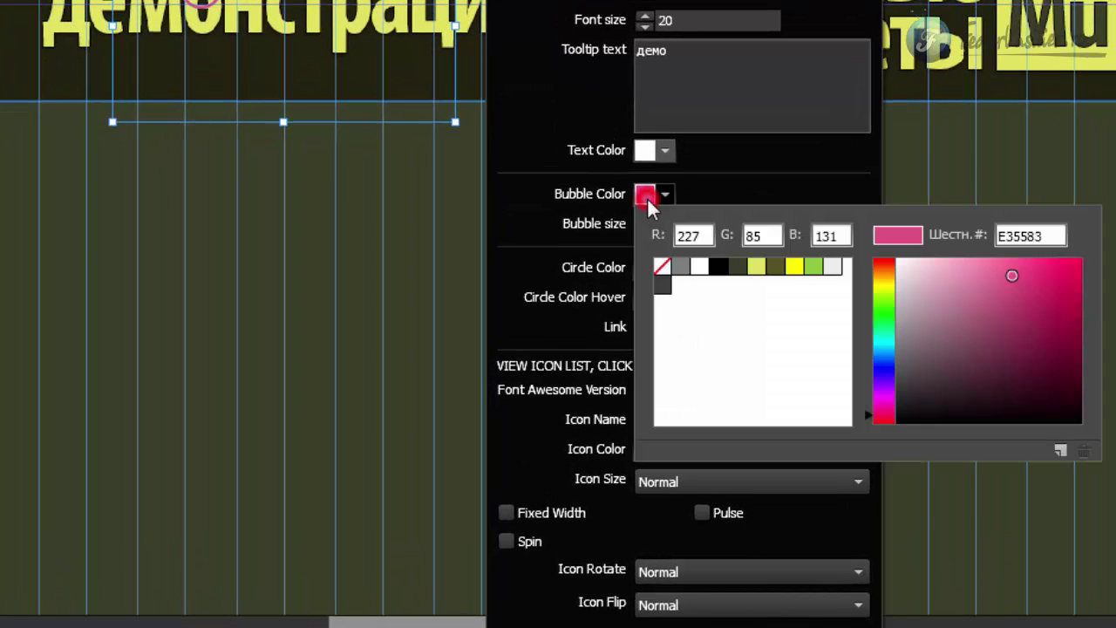
left_click(758, 270)
left_click(735, 184)
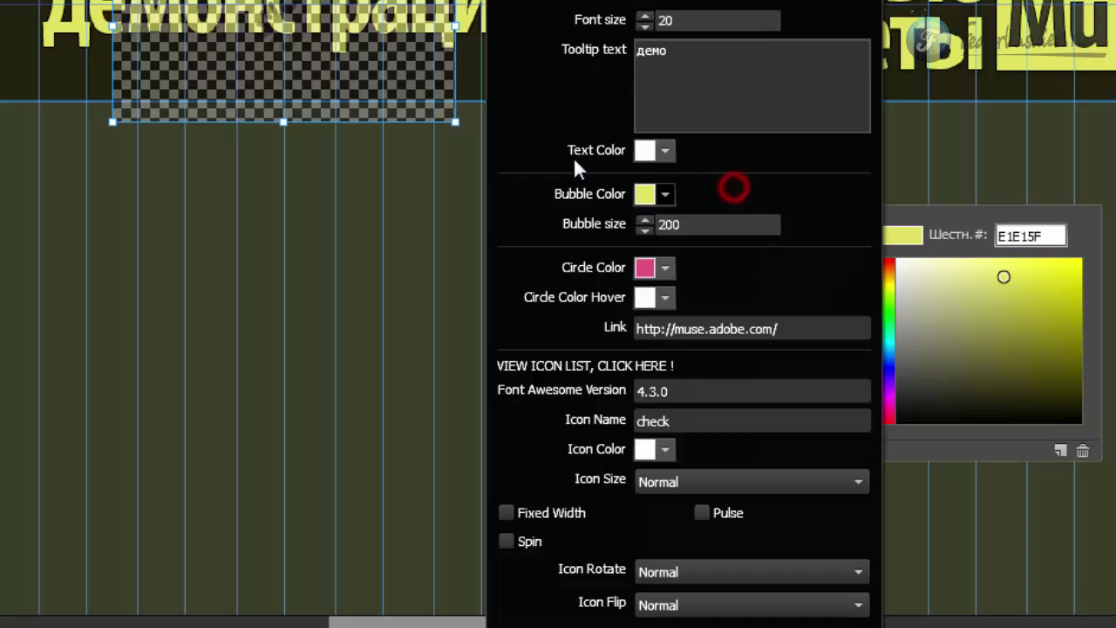
left_click(649, 150)
left_click(775, 223)
left_click(705, 153)
left_click(689, 225)
left_click(693, 226)
double_click(688, 224)
left_click(667, 225)
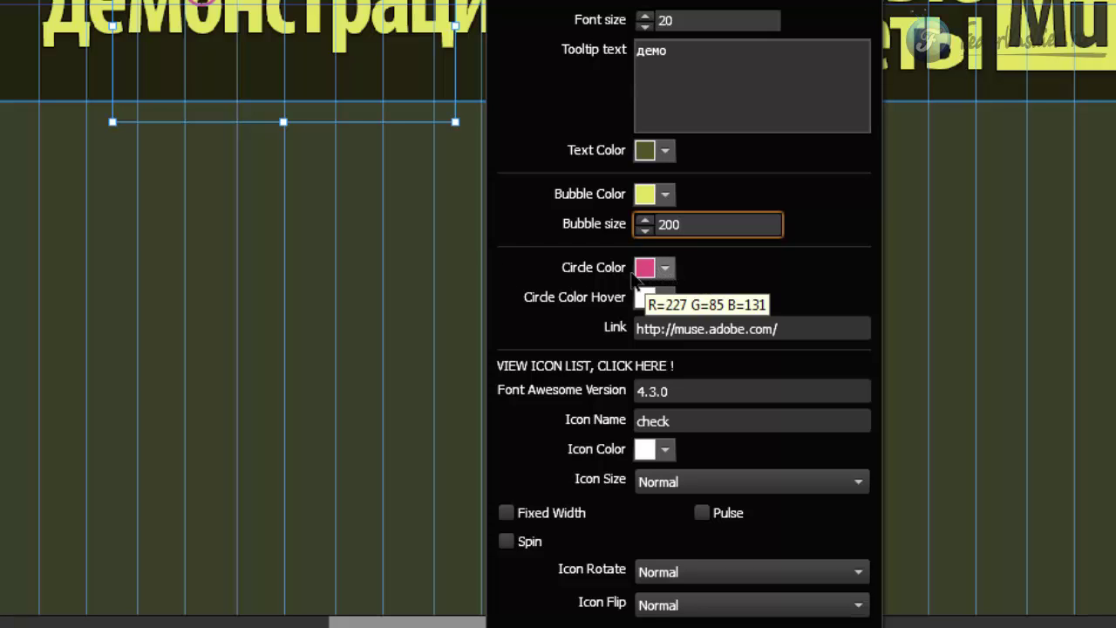
Set the tooltip's circle color to yellow E1E15F and its circle hover color to olive 7C7C32.
left_click(664, 267)
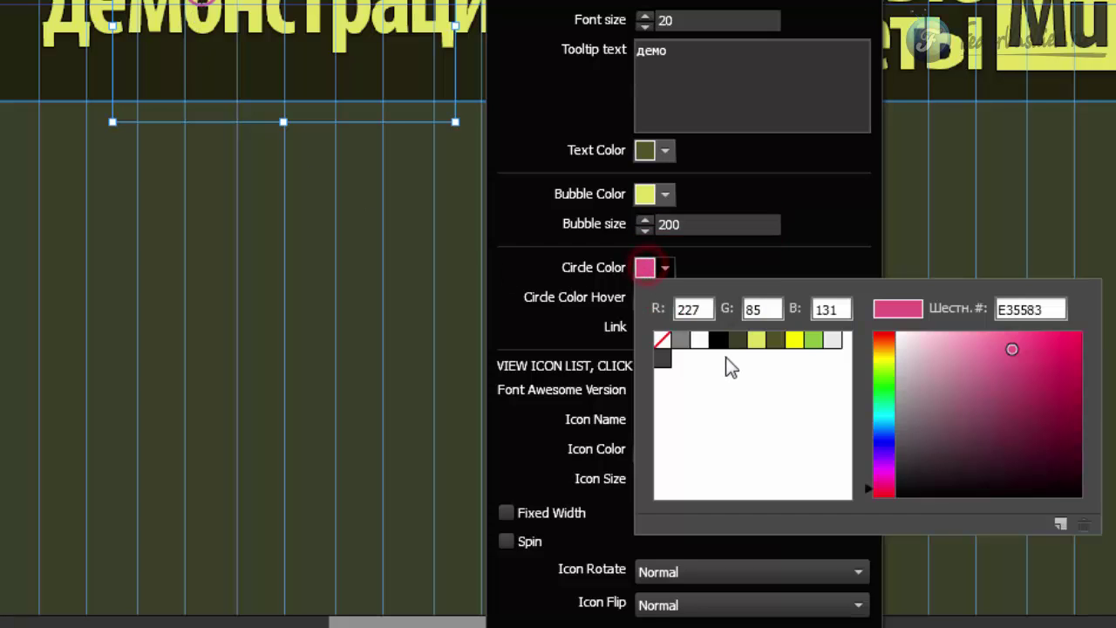
left_click(755, 341)
left_click(736, 268)
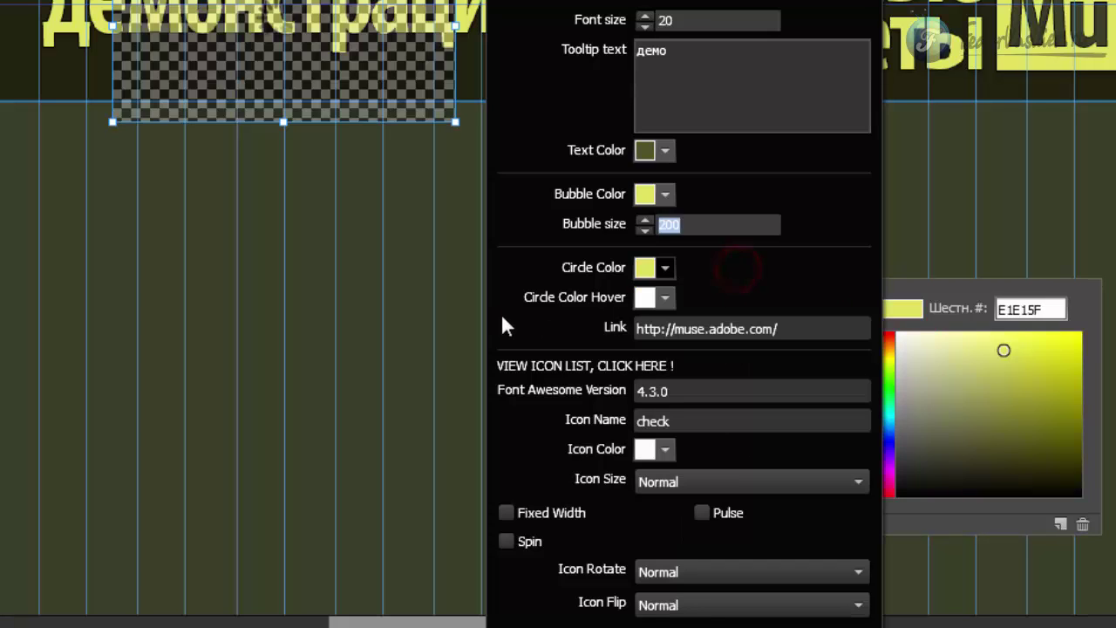
left_click(664, 297)
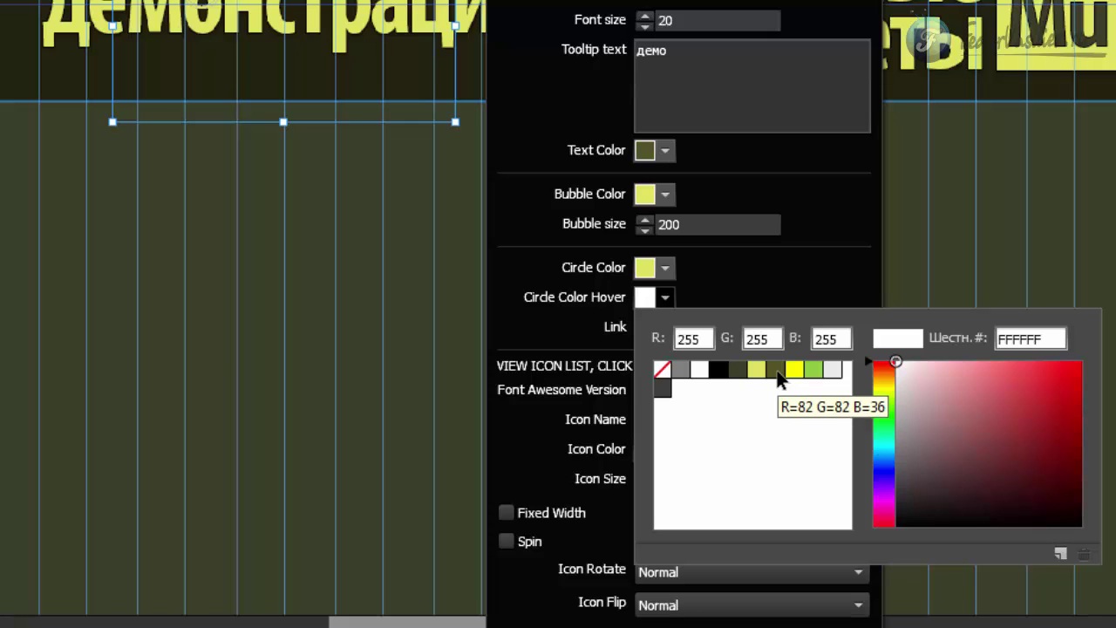
left_click(756, 370)
left_click(1006, 447)
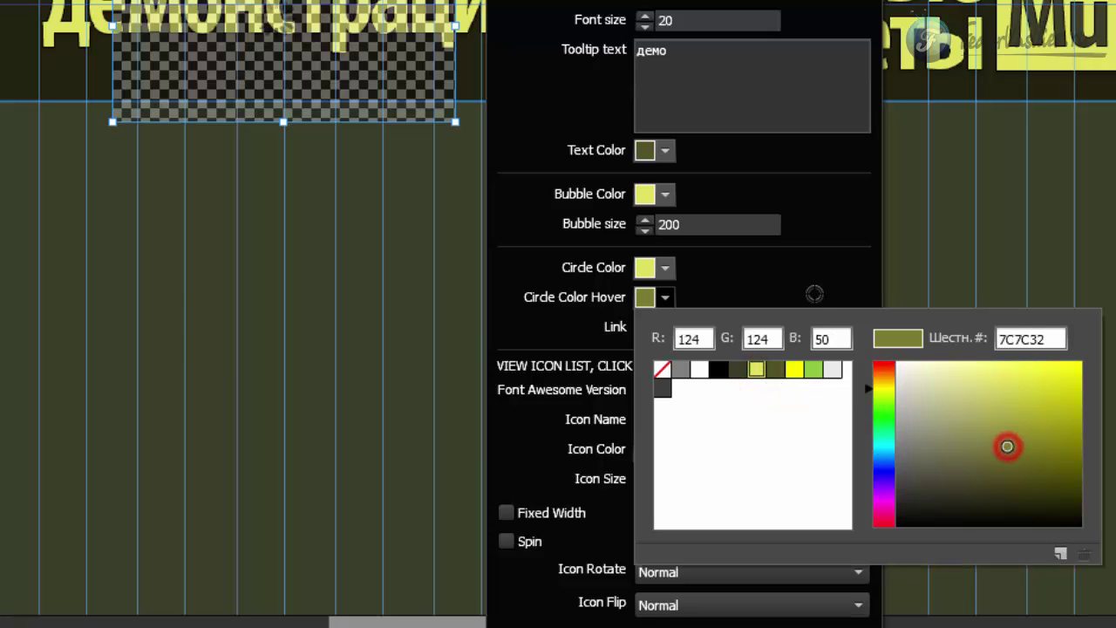
left_click(817, 289)
Try to clear the Hover Tooltip's link address.
left_click_drag(796, 329, 590, 338)
key("BackSpace")
key("Return")
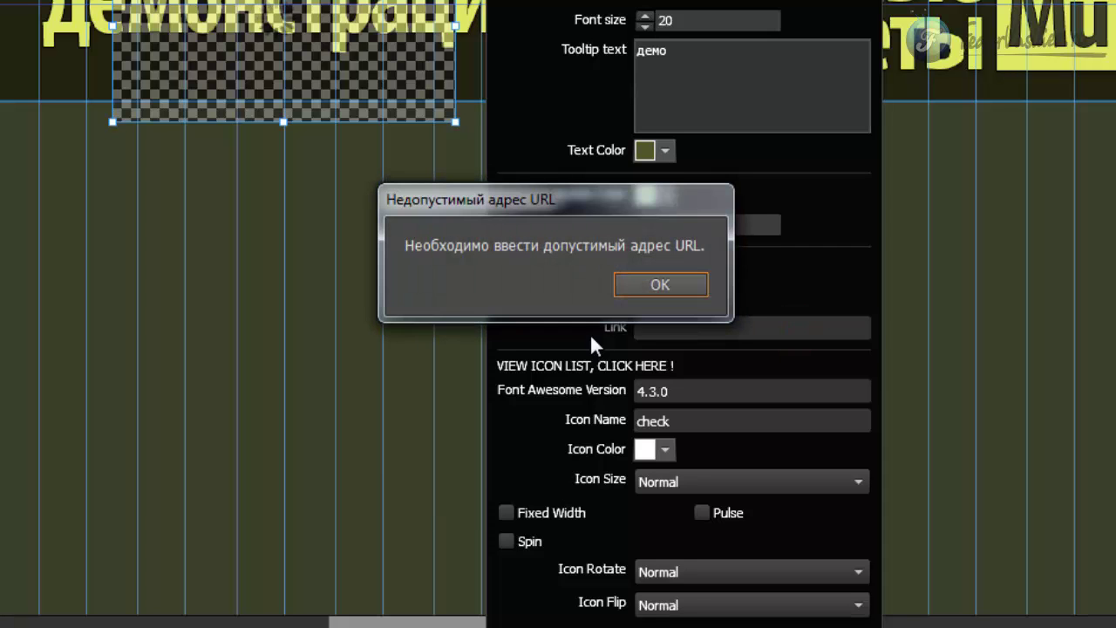
left_click(642, 279)
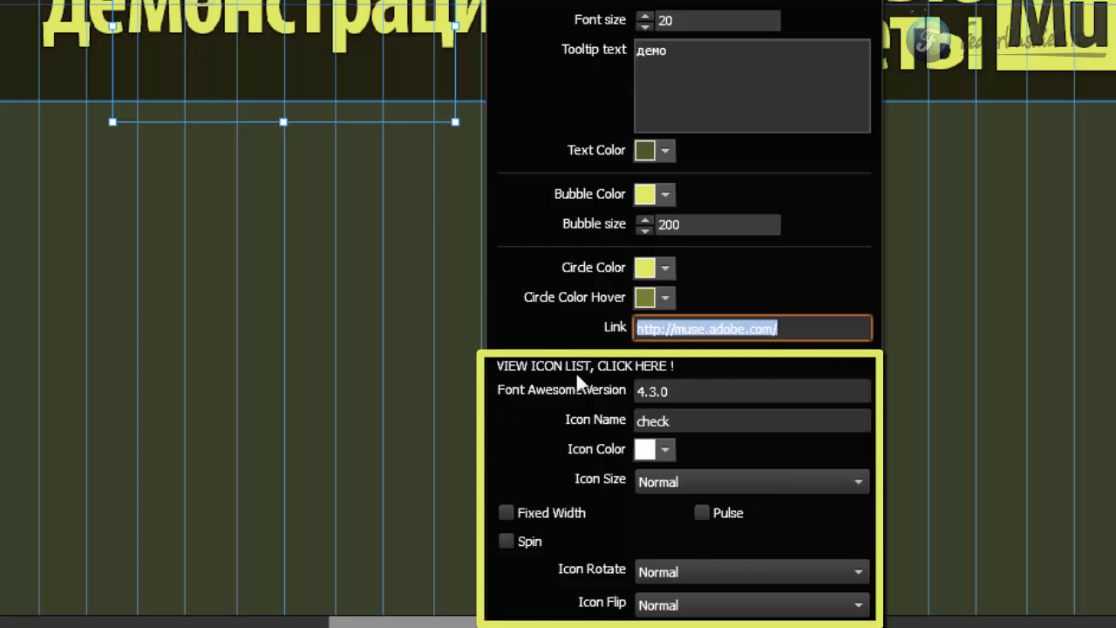
Close the widget's options and preview the demo55 page in the browser.
left_click(332, 271)
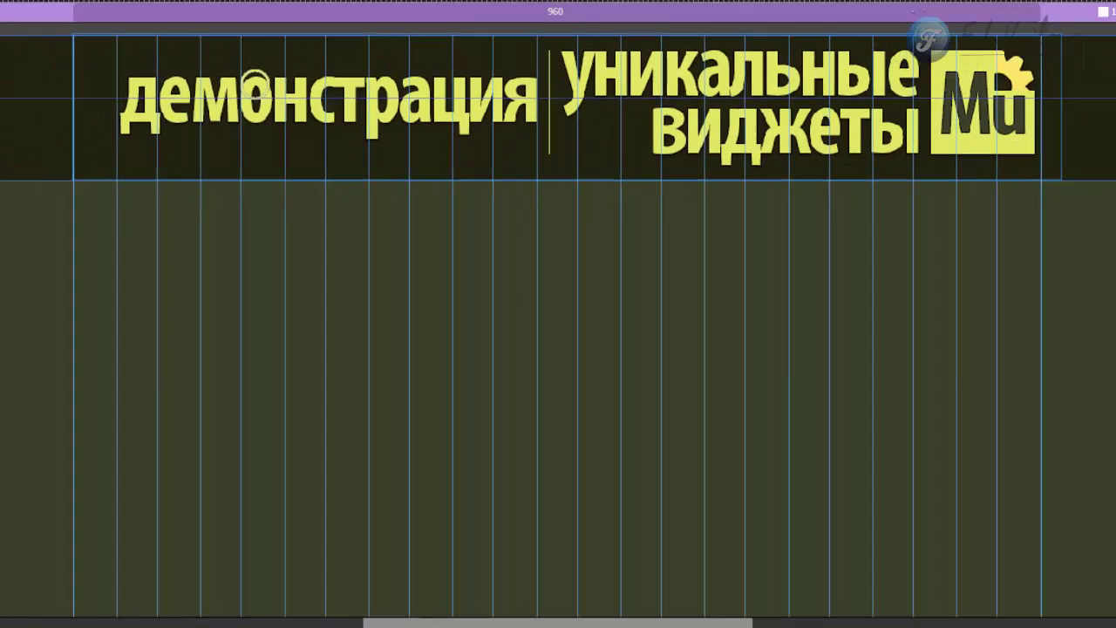
left_click(20, 8)
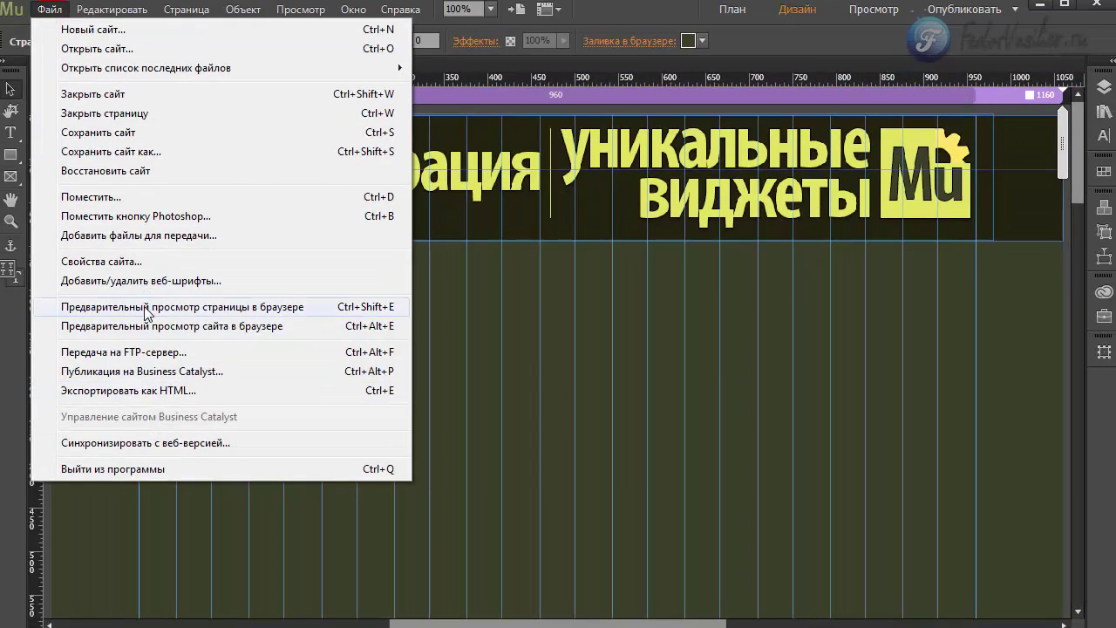
left_click(236, 309)
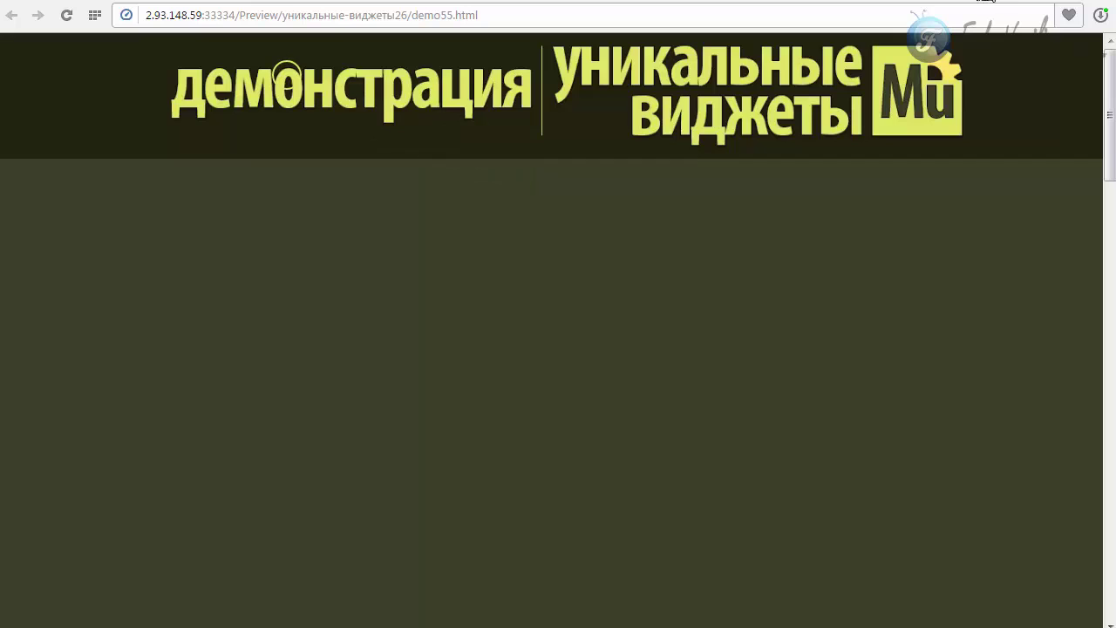
Return to Adobe Muse, reopen the Hover Tooltip's options and set its icon color to dark olive 525224.
key("alt+Tab")
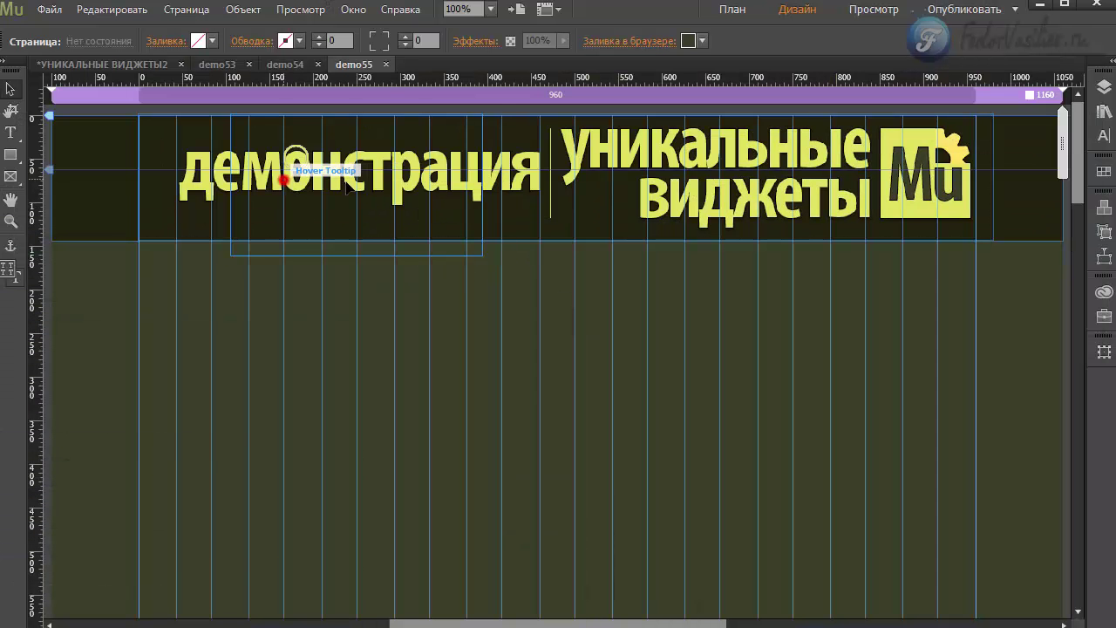
left_click(292, 175)
left_click(497, 112)
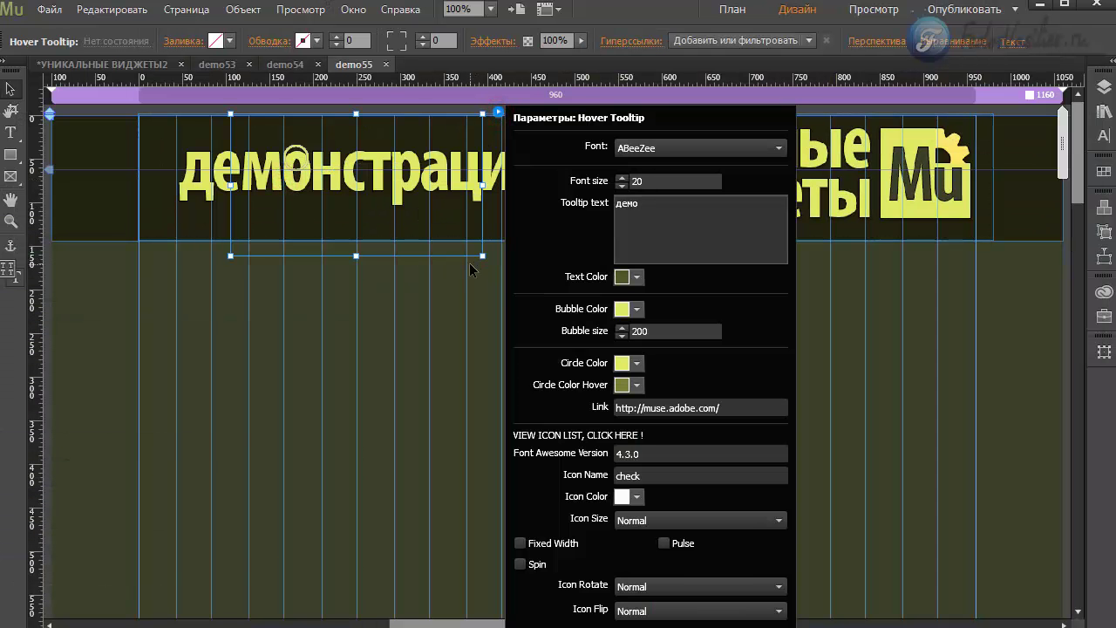
left_click(664, 453)
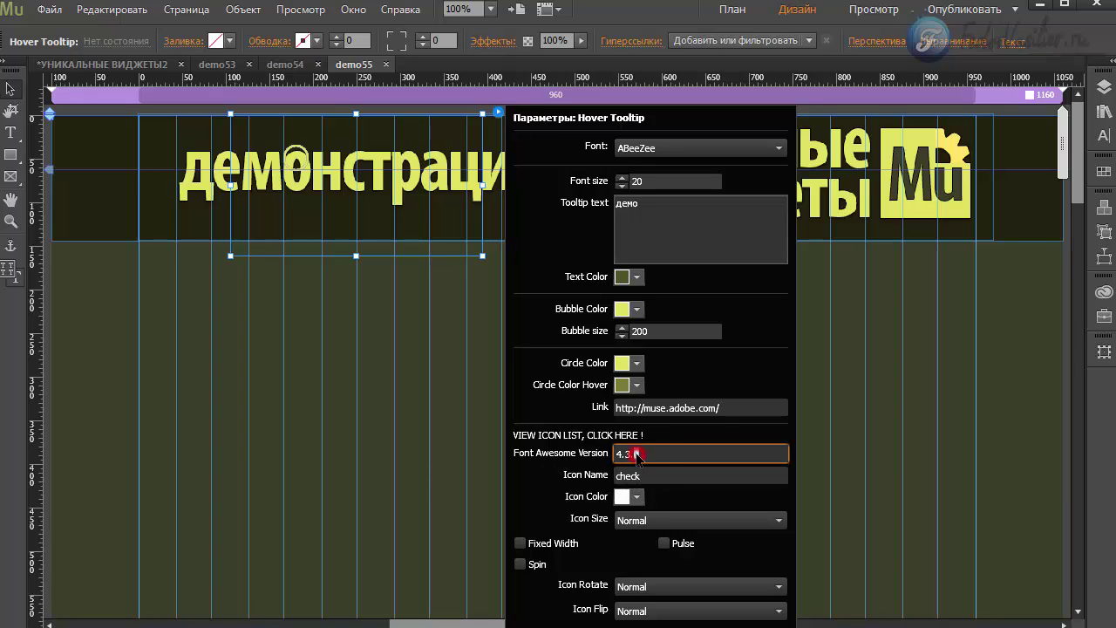
left_click(650, 462)
double_click(657, 453)
left_click(623, 497)
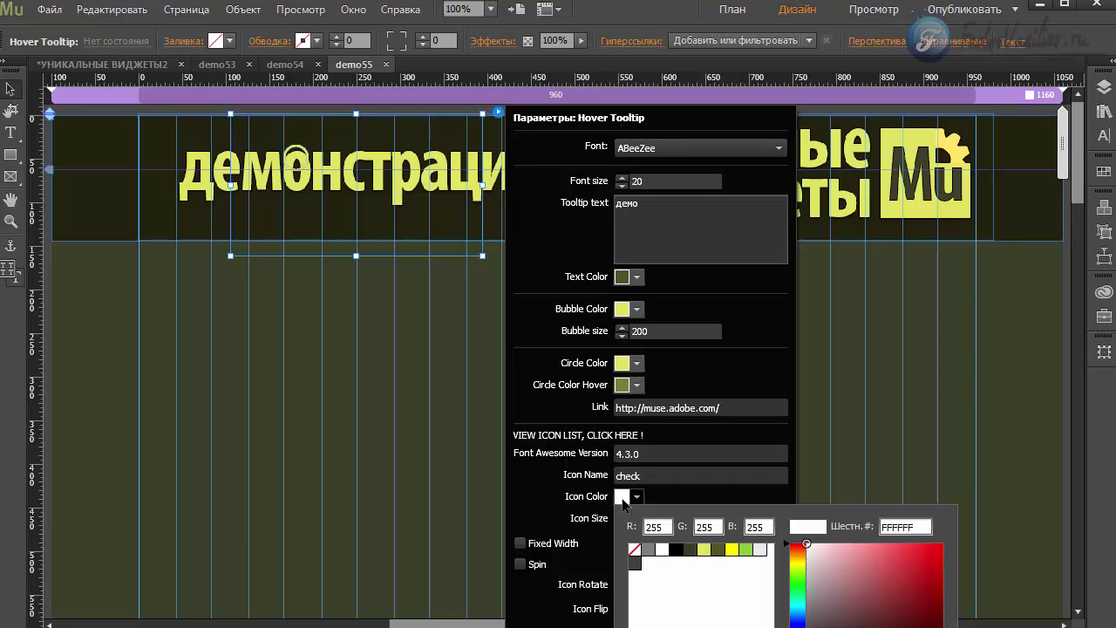
left_click(717, 549)
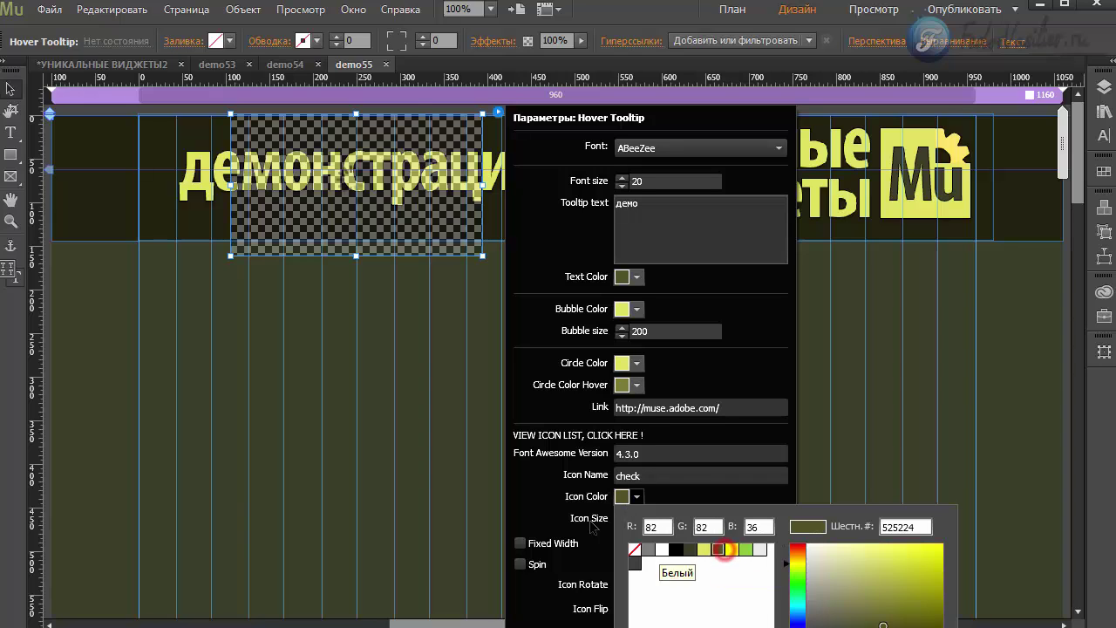
left_click(668, 494)
Open the Font Awesome icon list from the widget's options and go to the page of the bell icon.
left_click(644, 478)
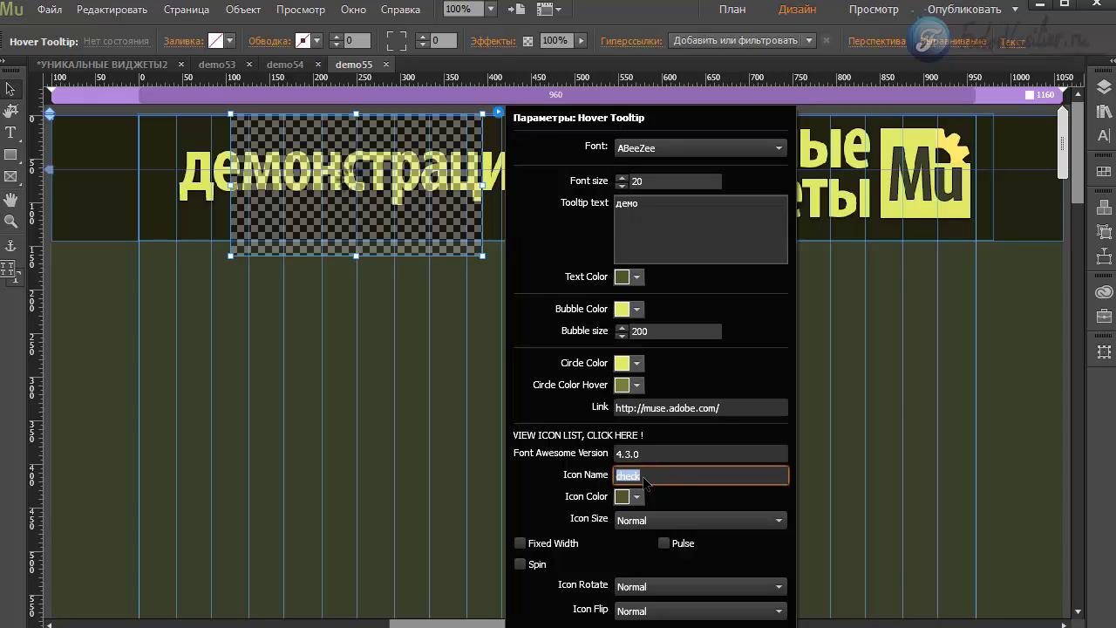
left_click(667, 498)
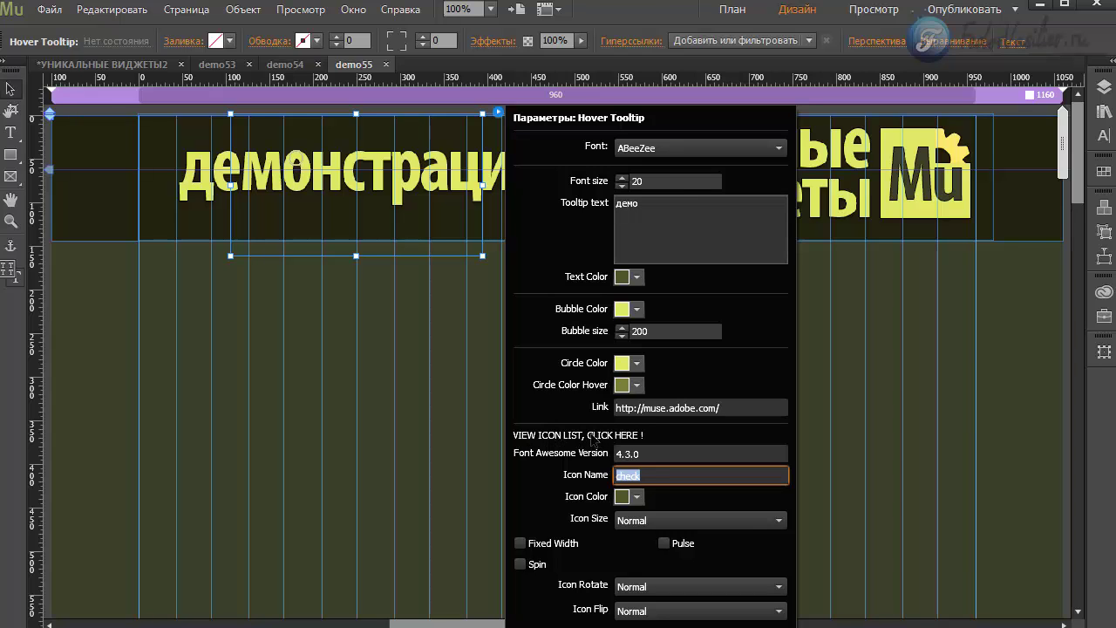
left_click(621, 435)
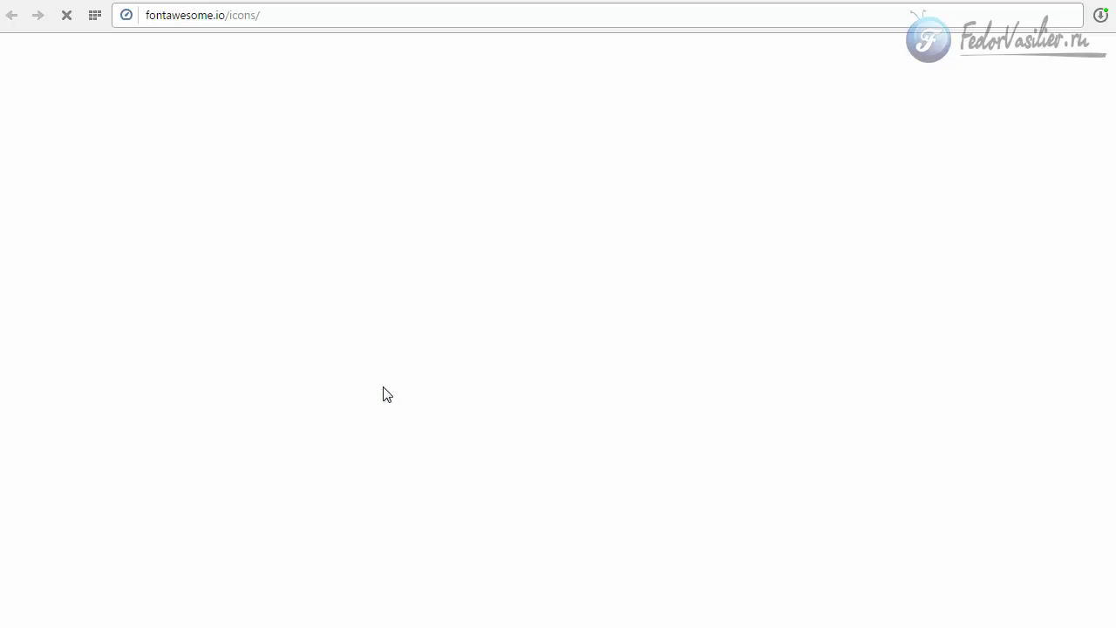
scroll(445, 389, "down", 5)
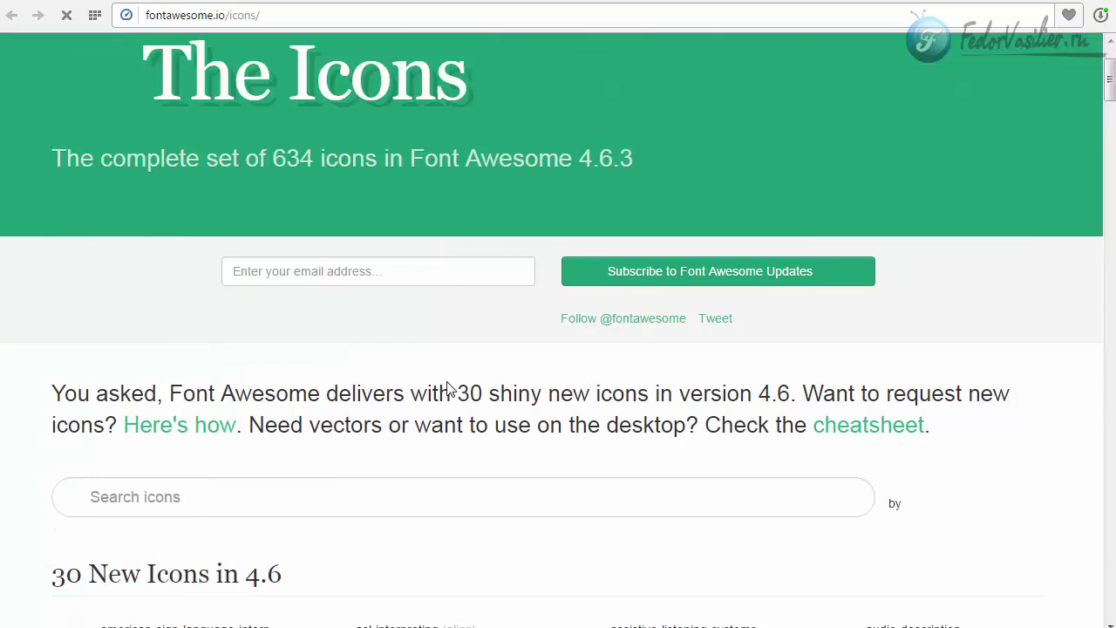
scroll(445, 389, "down", 1)
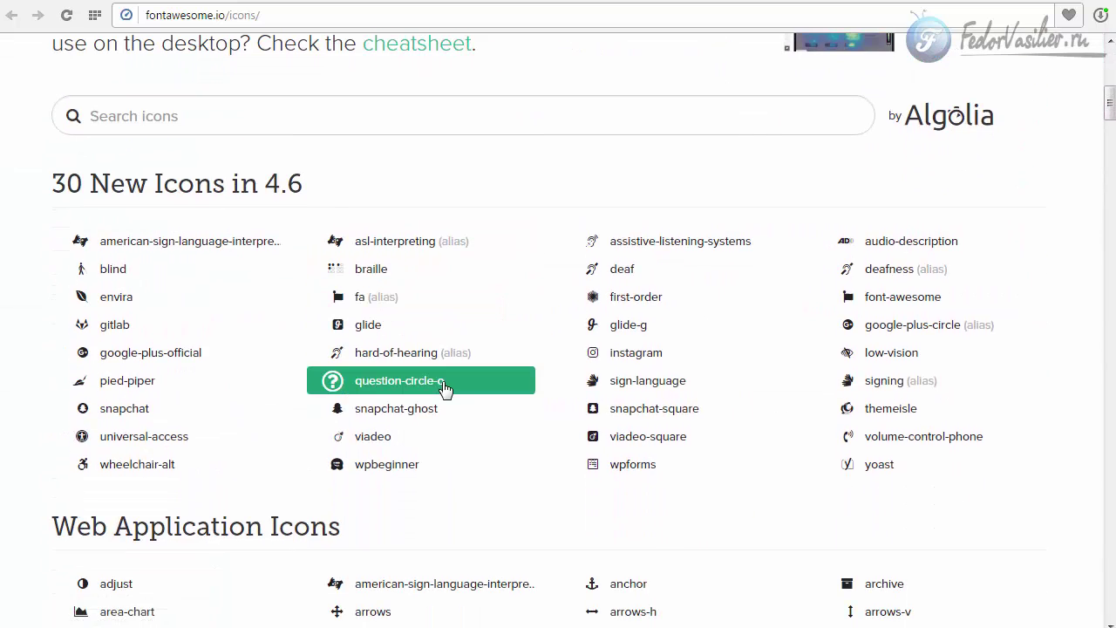
scroll(860, 387, "down", 3)
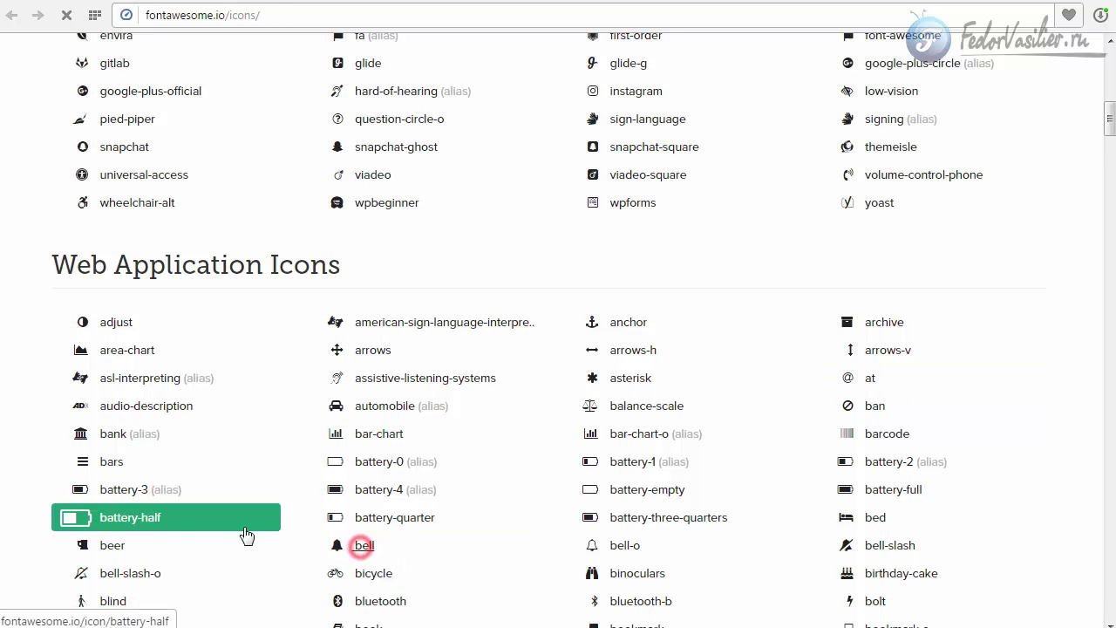
left_click(369, 542)
Copy the icon name "bell" from the "fa-bell" label, leaving out the "fa-" prefix.
scroll(122, 466, "down", 2)
left_click_drag(161, 439, 119, 439)
right_click(117, 424)
left_click(188, 485)
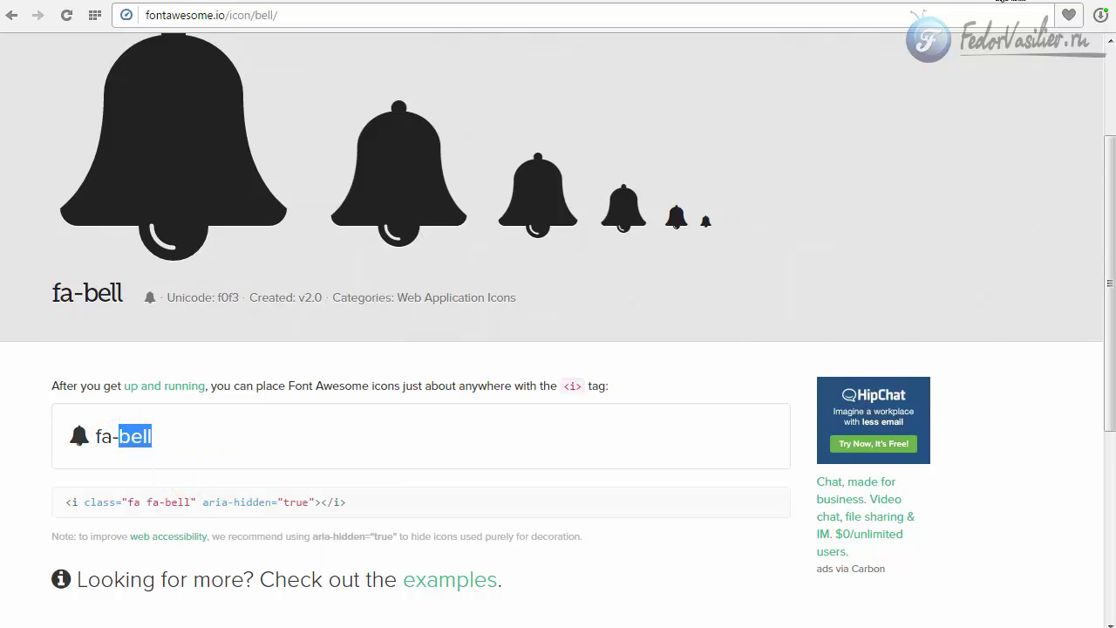
Switch back to Adobe Muse and replace the Hover Tooltip's icon name with the copied name "bell".
key("alt+Tab")
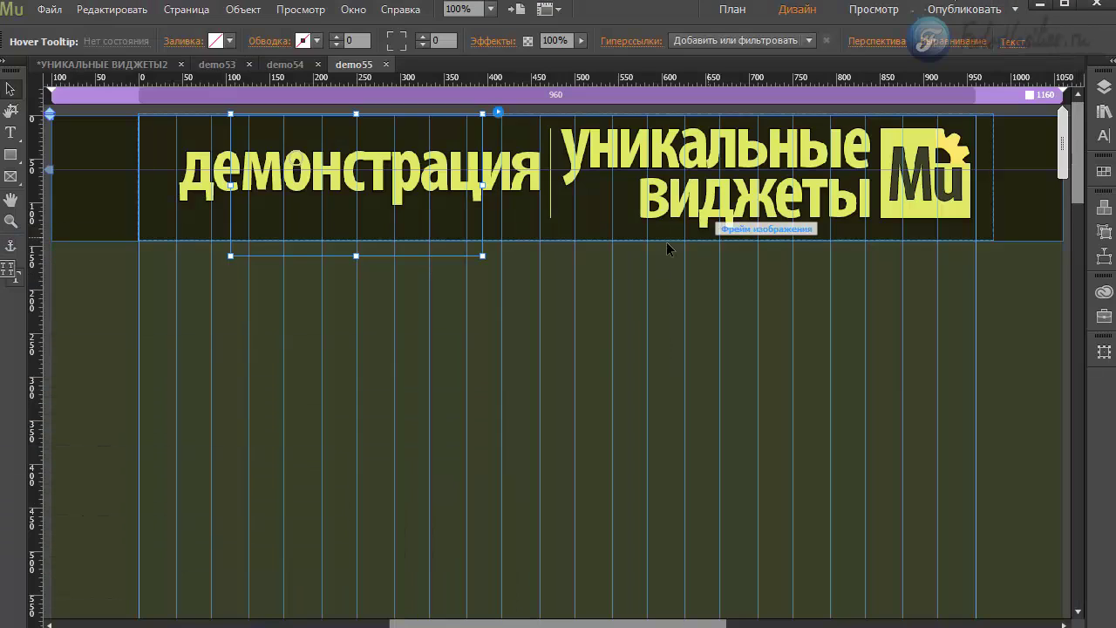
left_click(498, 113)
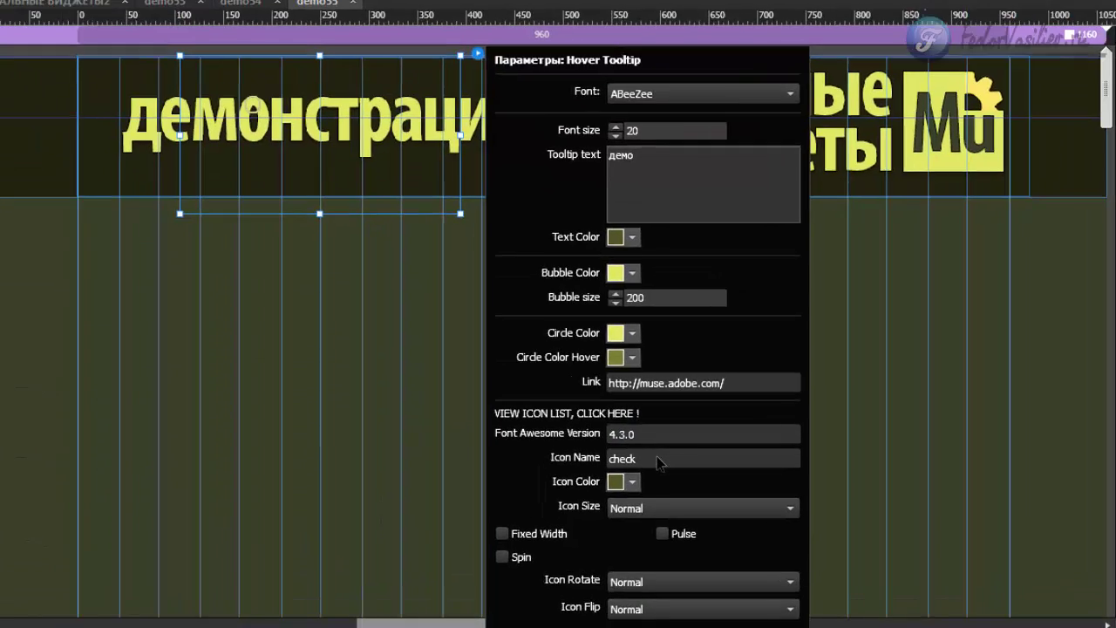
double_click(657, 474)
key("ctrl+v")
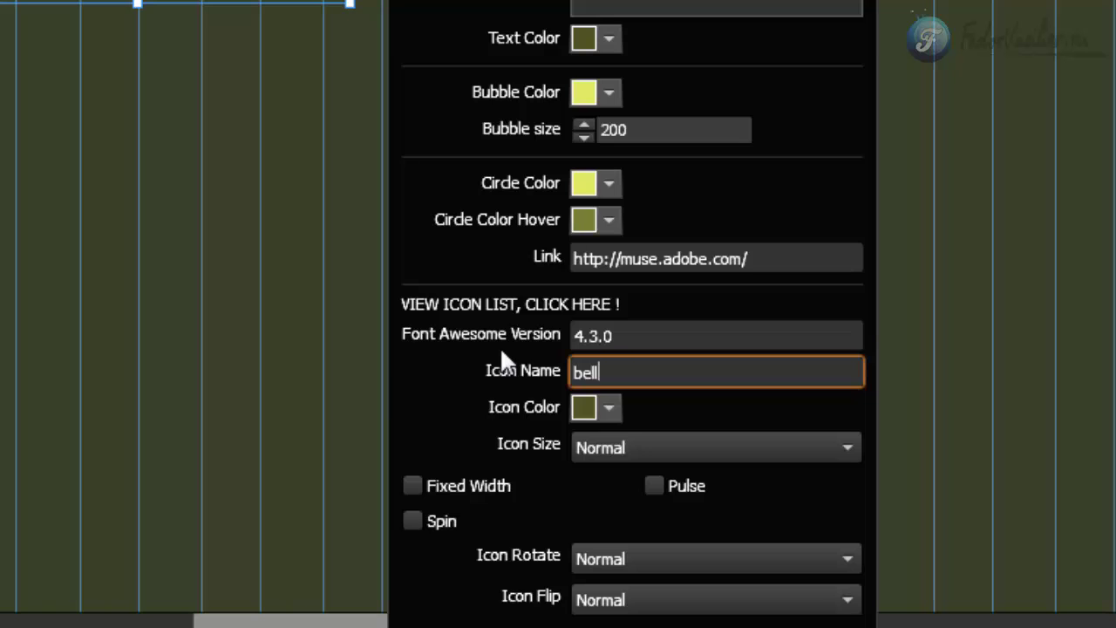
left_click(504, 352)
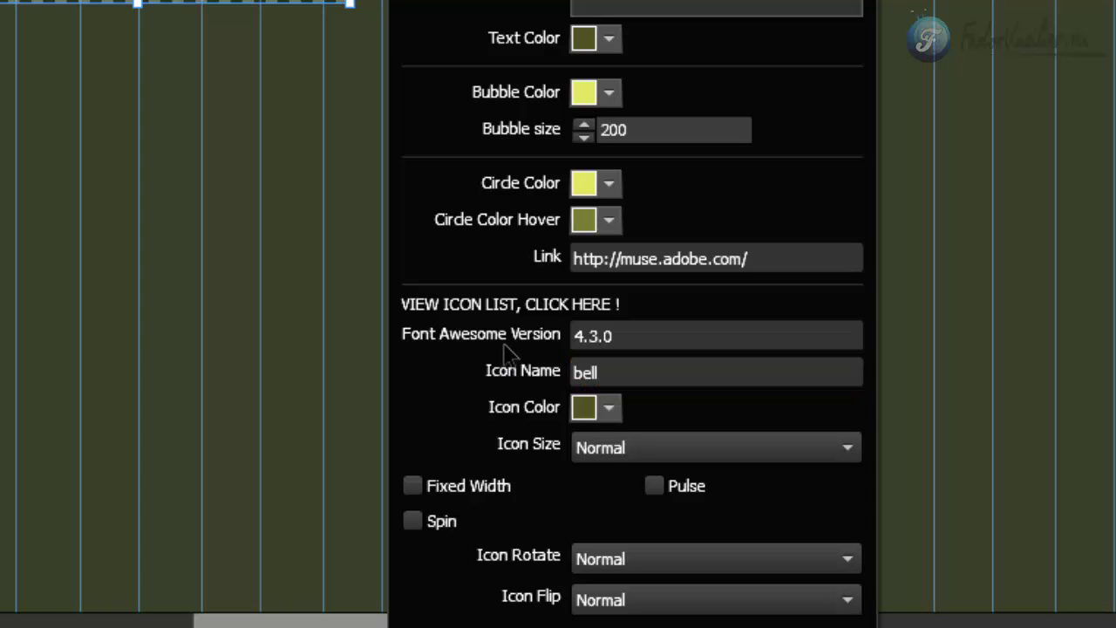
left_click(621, 370)
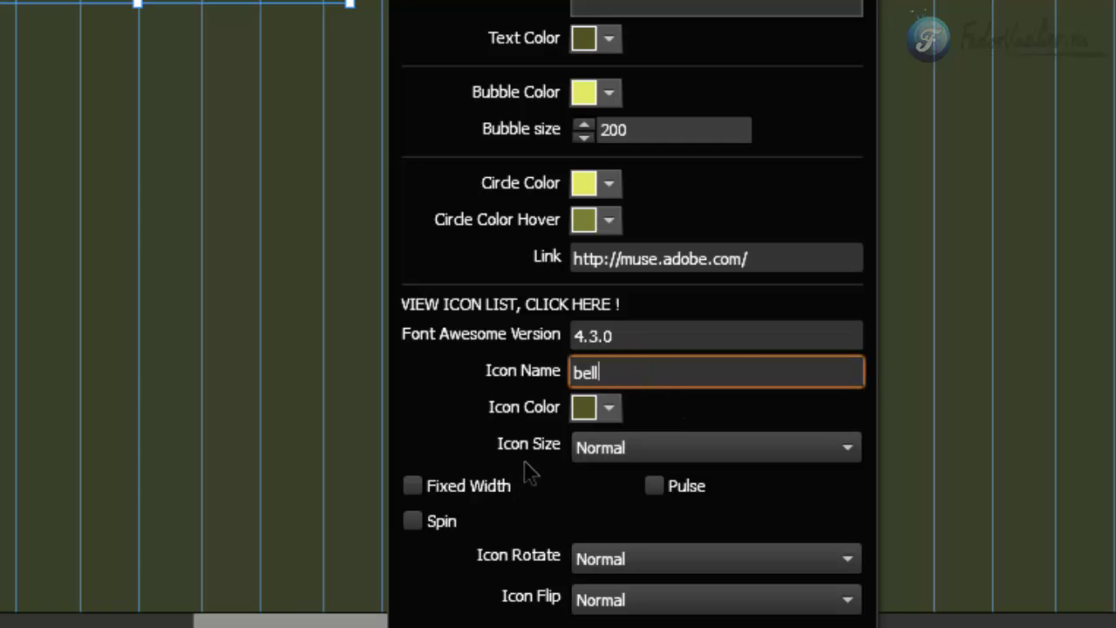
Set the tooltip's icon size to 3x and enable the Pulse option.
left_click(602, 451)
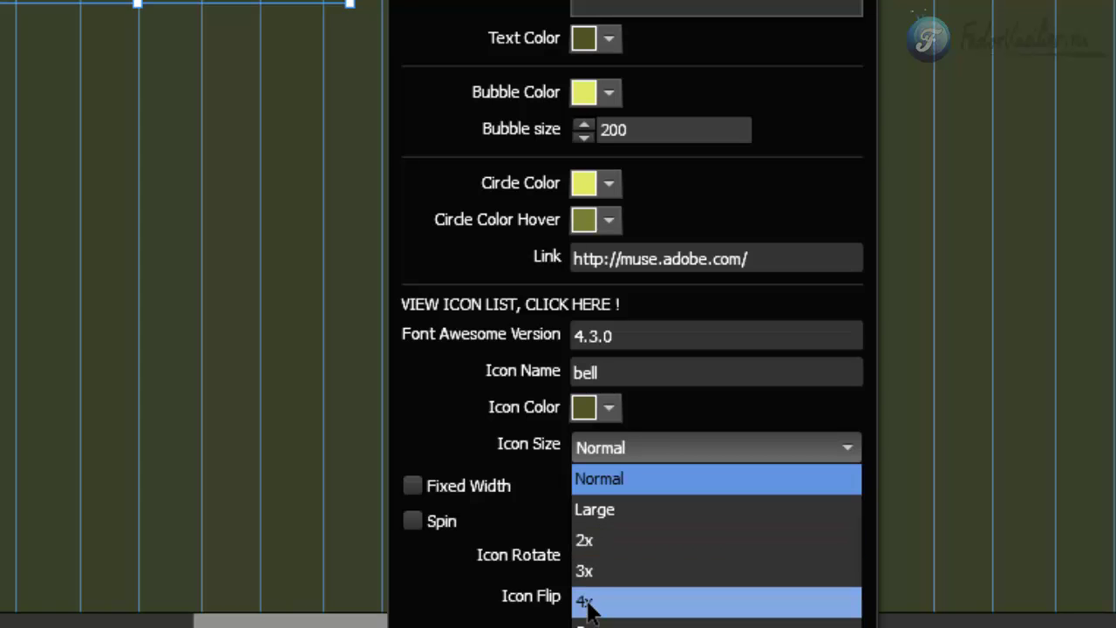
key("Return")
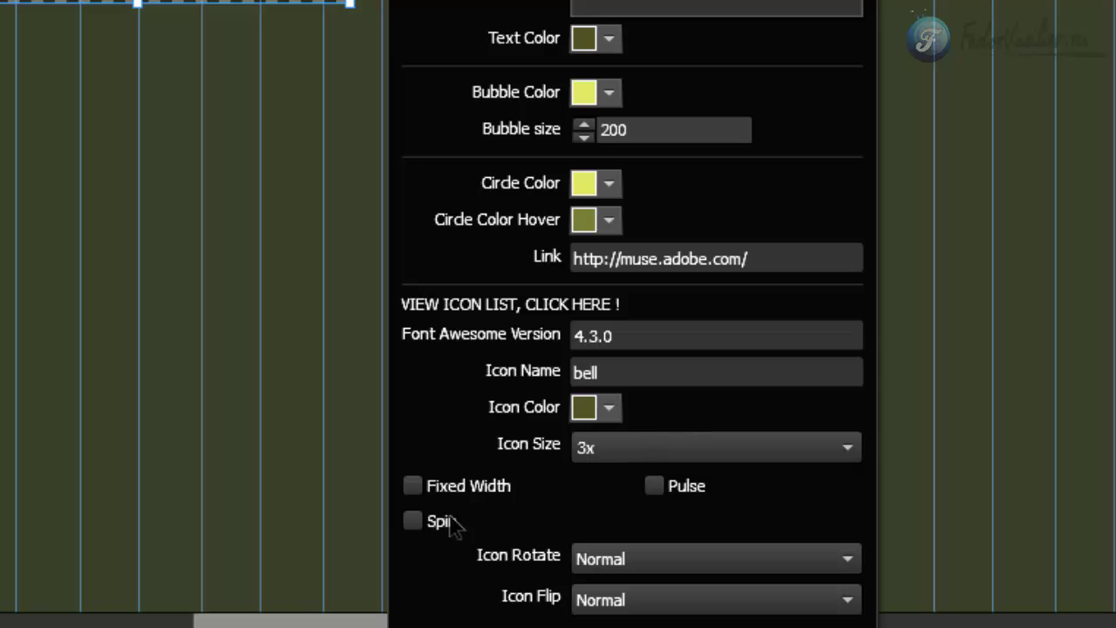
left_click(655, 486)
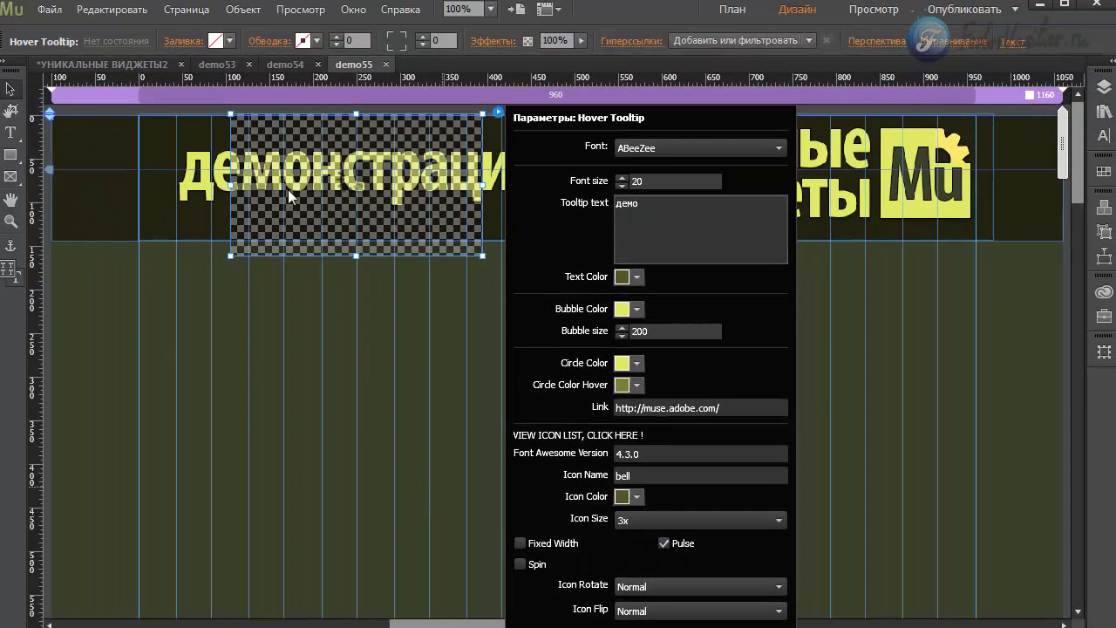
Preview the page in the browser and examine the Hover Tooltip with its bell icon.
key("ctrl+shift+e")
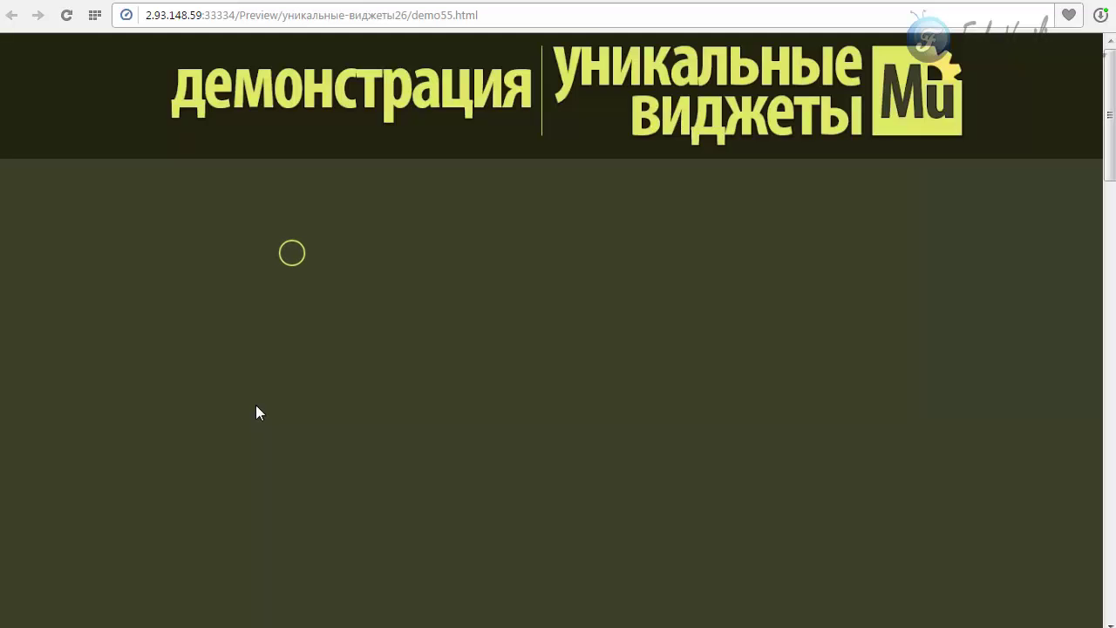
mouse_move(286, 259)
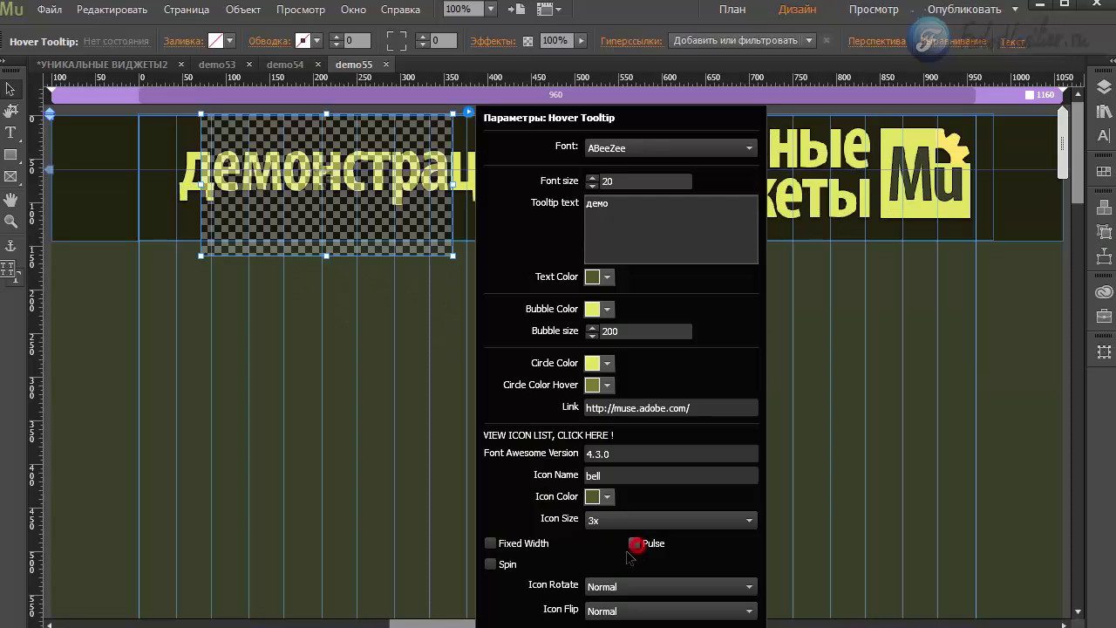
Disable the Hover Tooltip's Pulse option and review the Icon Rotate and Icon Flip choices, keeping both set to Normal.
left_click(634, 543)
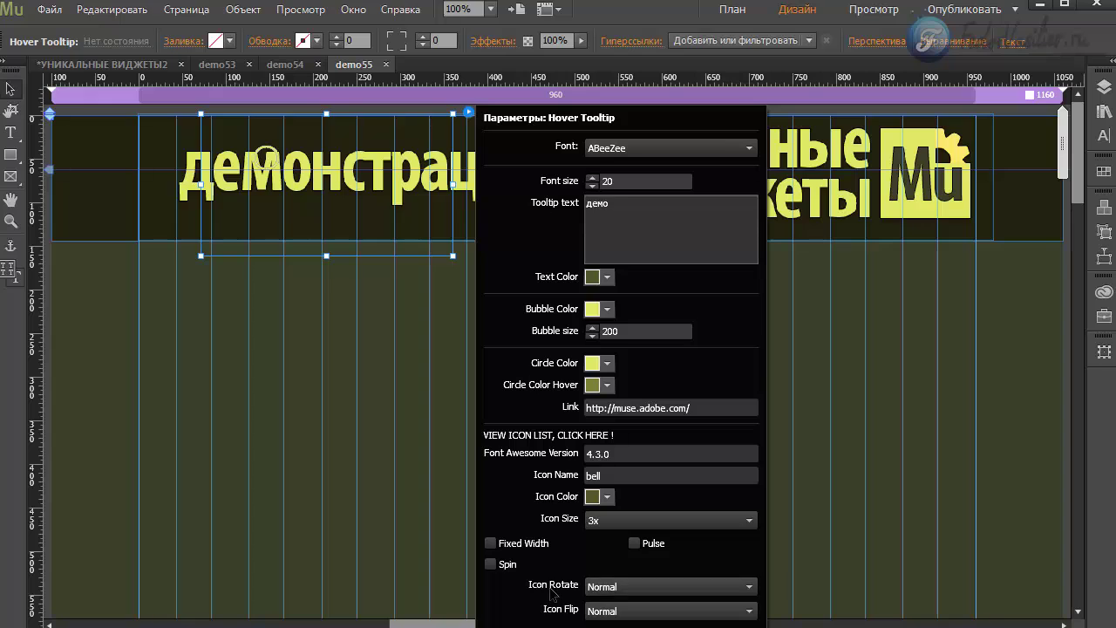
left_click(615, 586)
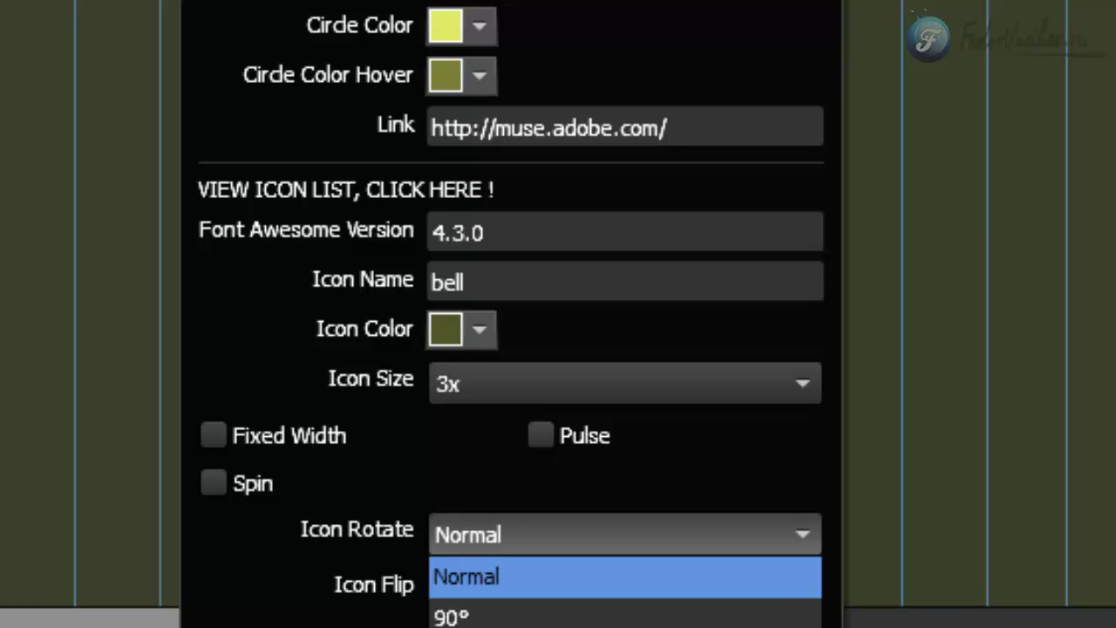
left_click(480, 576)
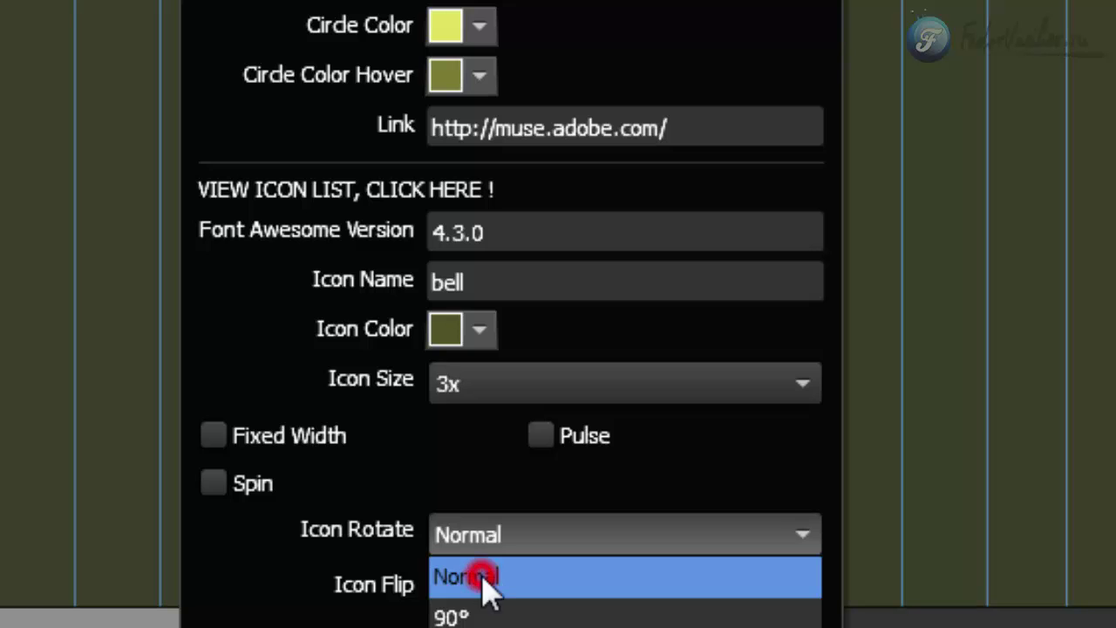
left_click(486, 533)
left_click(488, 534)
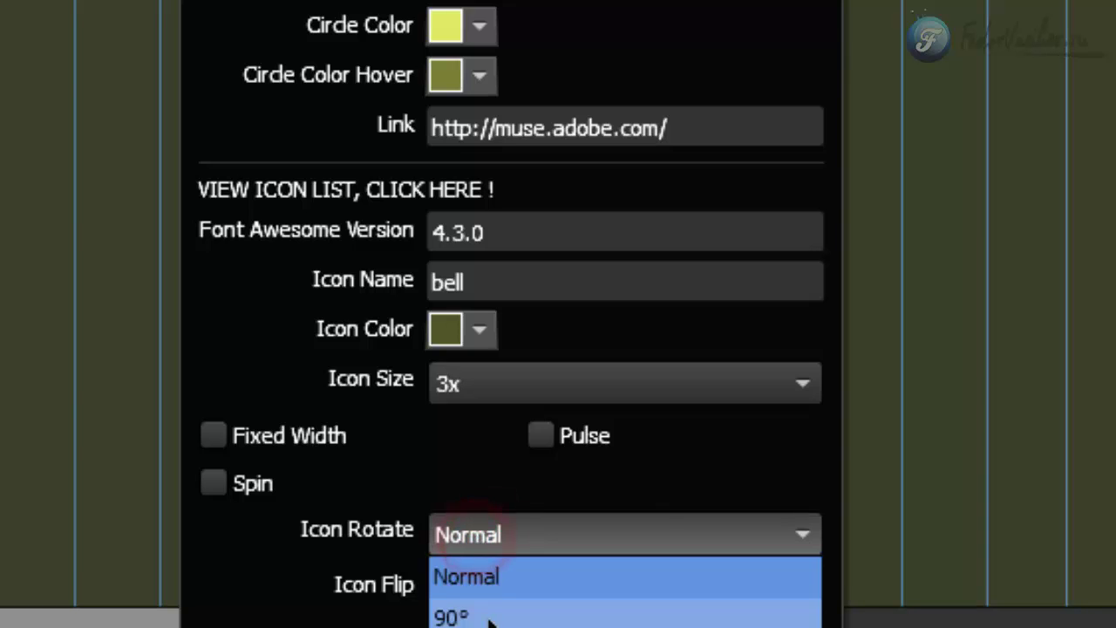
left_click(450, 500)
left_click(475, 593)
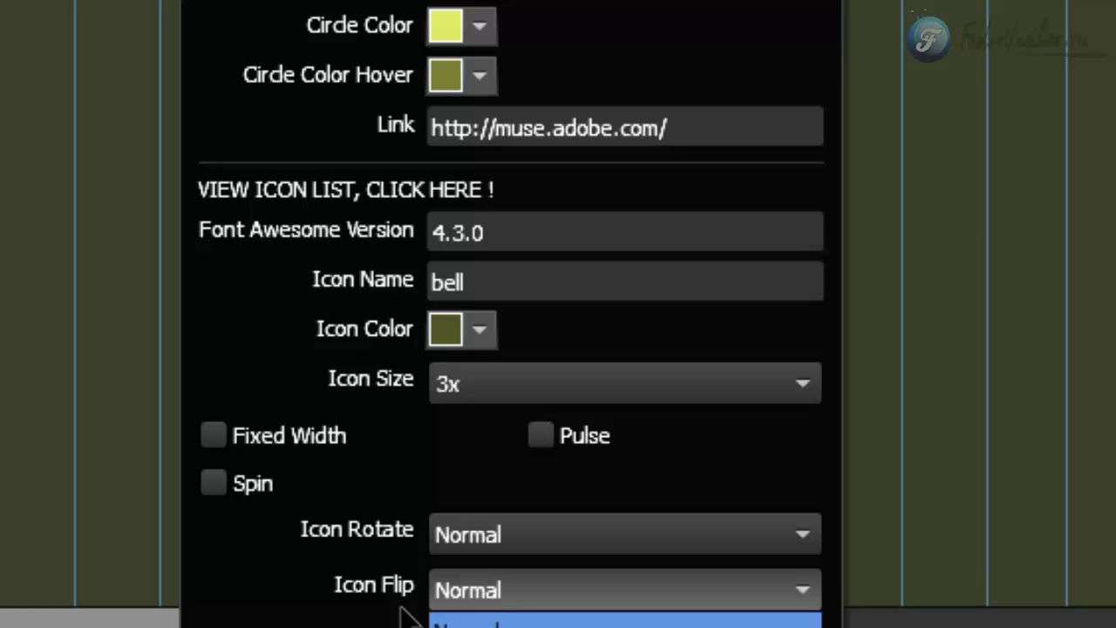
left_click(279, 577)
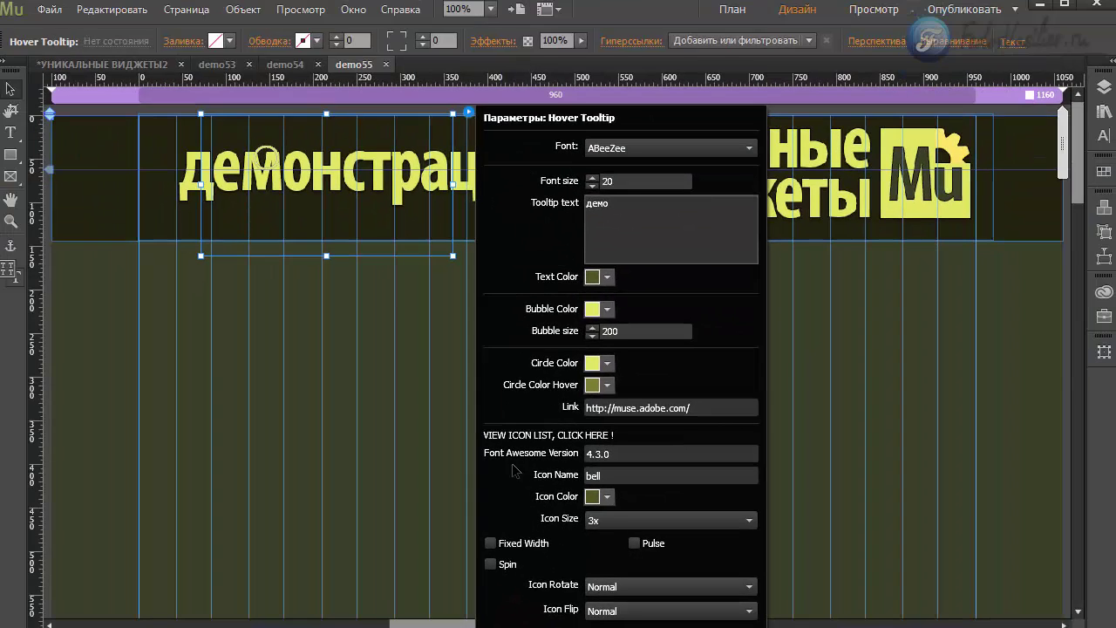
Close the Hover Tooltip's options and move the widget onto the empty page area below the header.
left_click(184, 12)
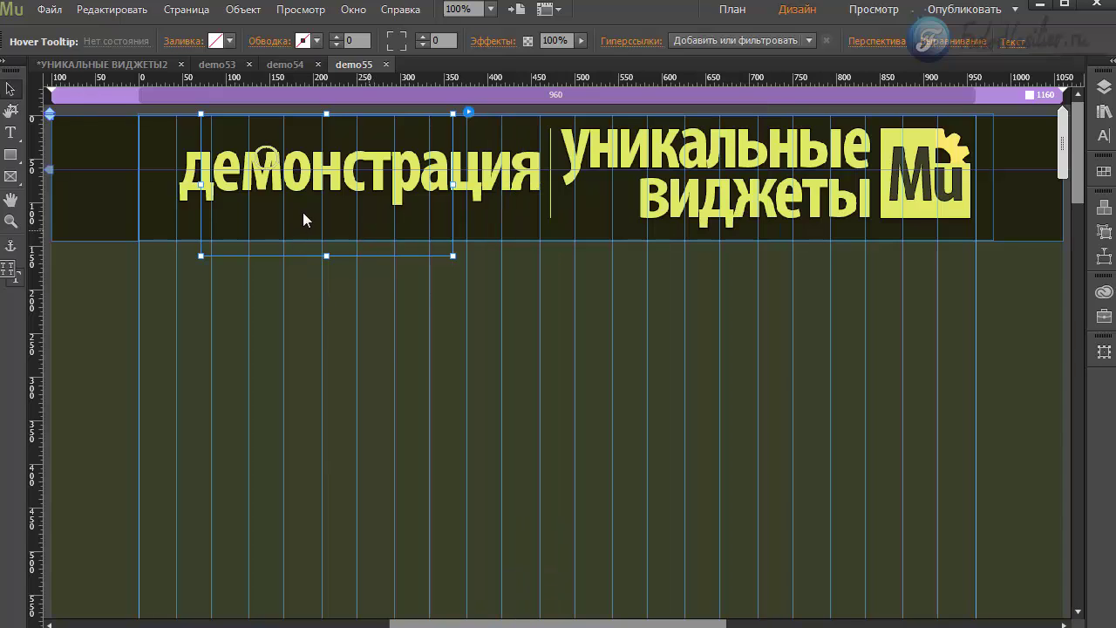
left_click_drag(302, 212, 286, 377)
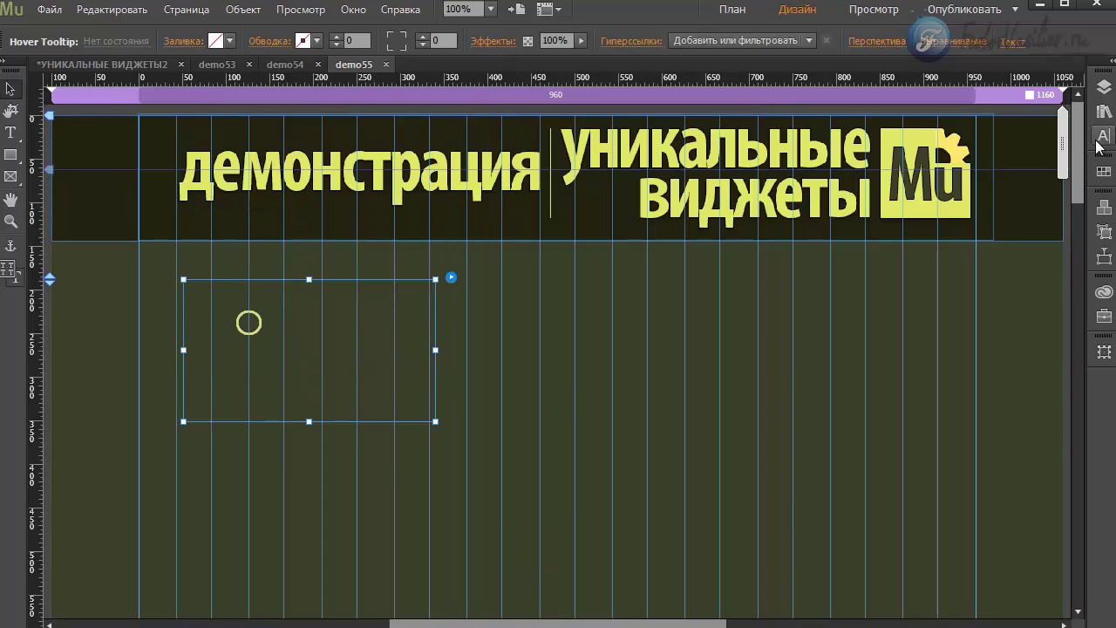
Examine the Hover Tooltip 1, 2 and 3 variants in the library's Musegain - Hover Tooltip folder.
left_click(1103, 112)
left_click(1075, 295)
scroll(1055, 453, "down", 5)
left_click(954, 355)
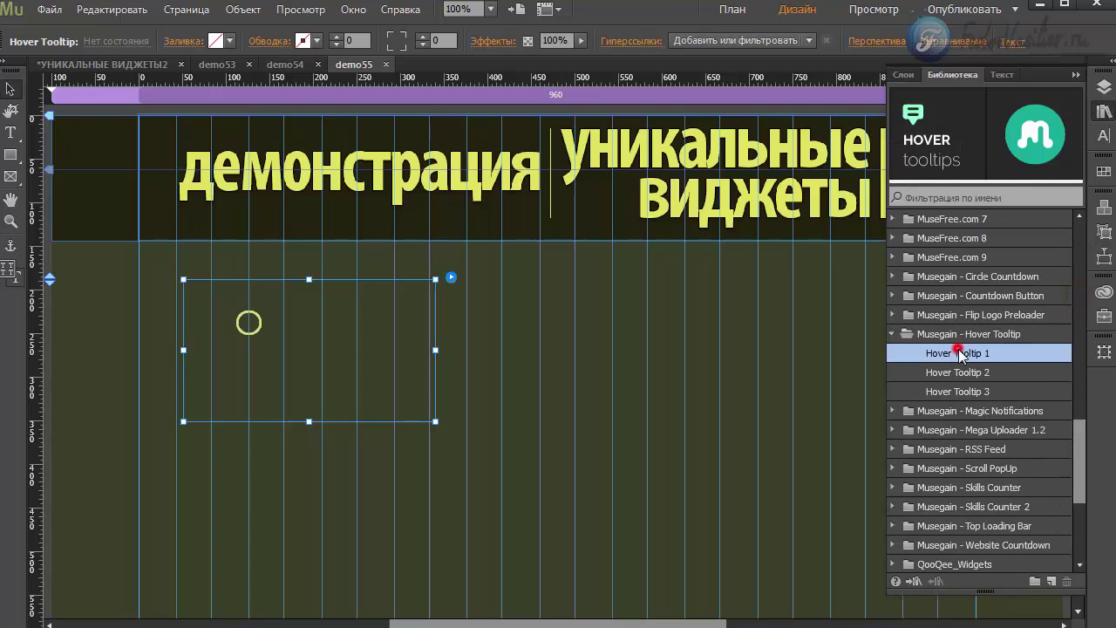
left_click(954, 372)
left_click(951, 354)
left_click(945, 373)
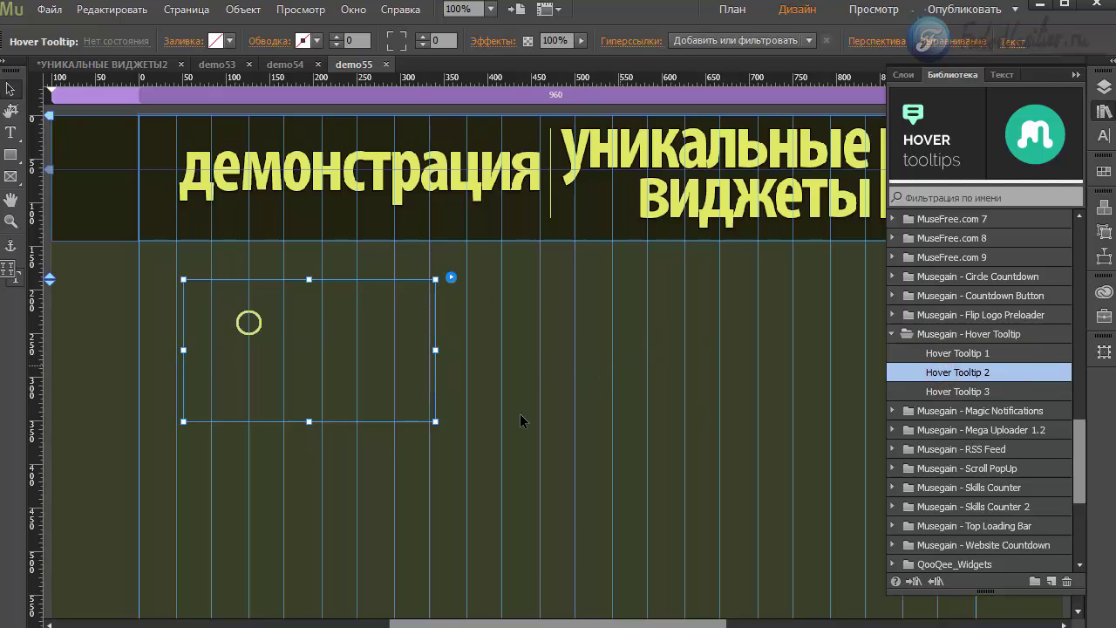
left_click(952, 392)
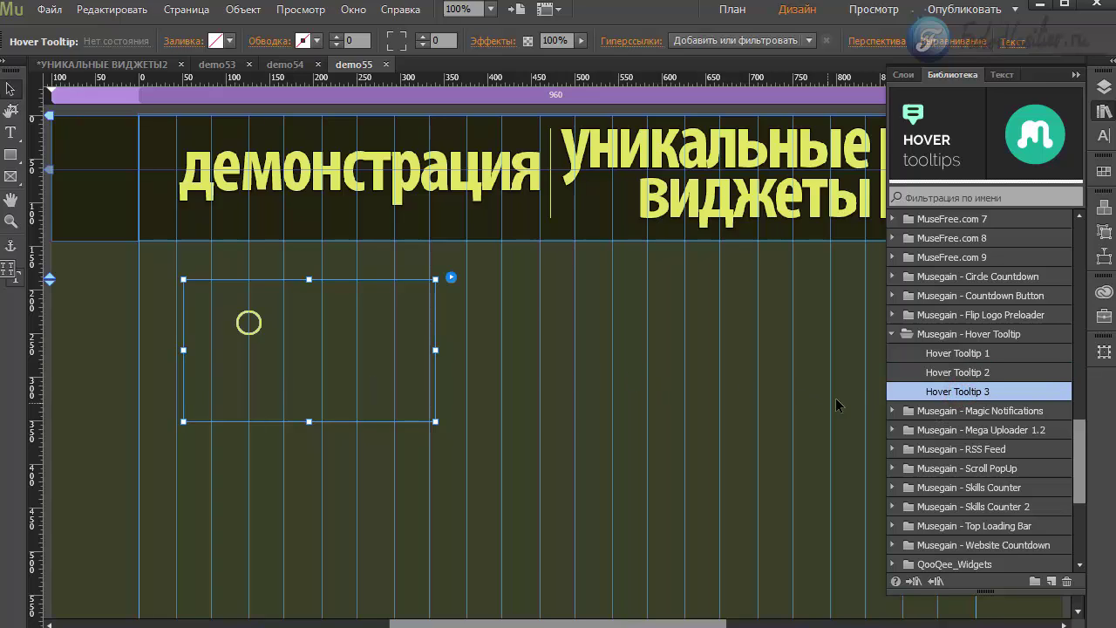
left_click(978, 371)
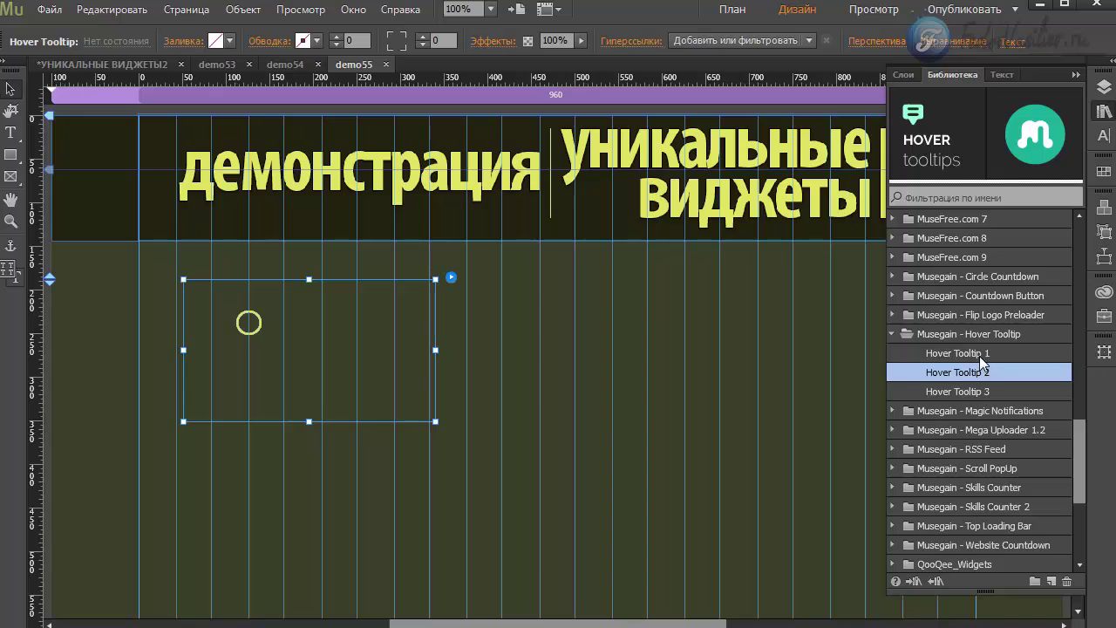
left_click(980, 354)
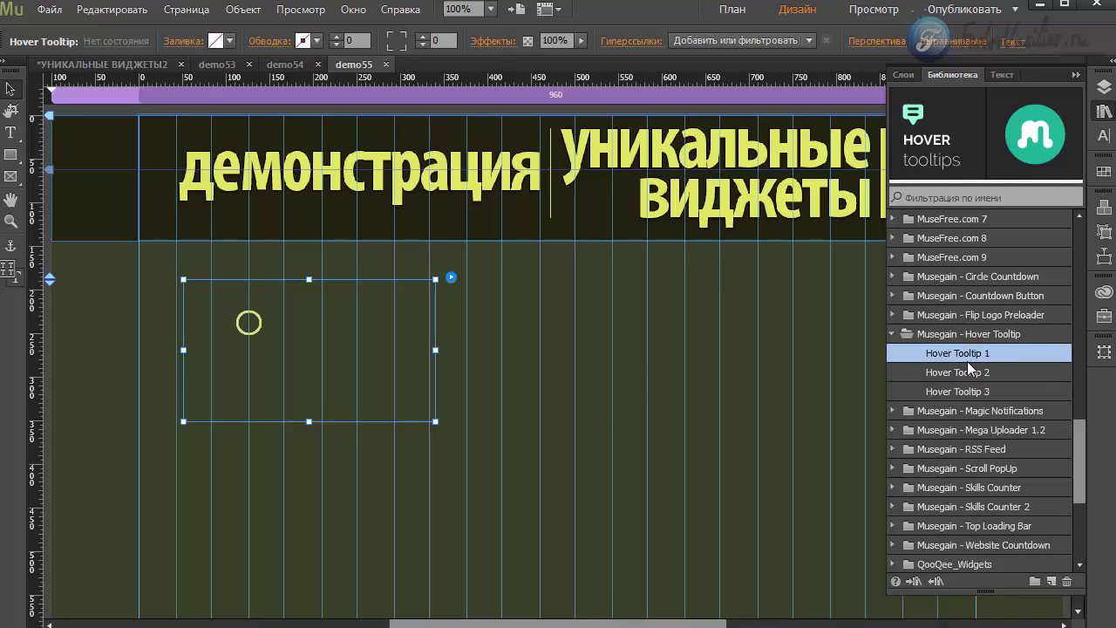
Place a second Hover Tooltip beside the first one, then select both tooltips and delete them.
left_click_drag(962, 360, 589, 357)
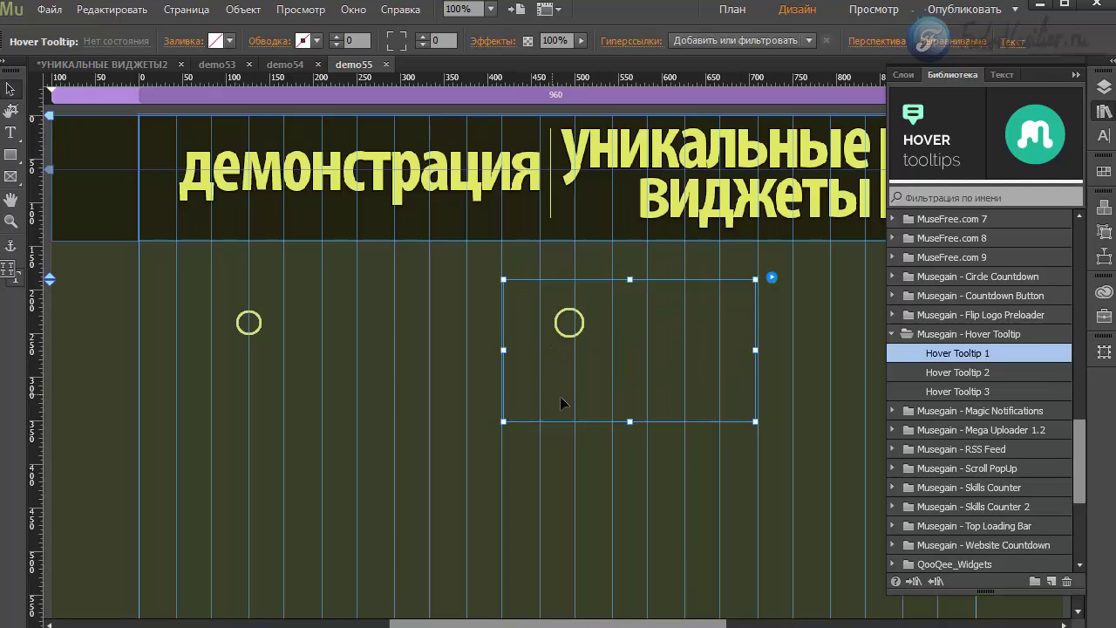
left_click(632, 462)
left_click_drag(720, 465, 272, 341)
key("Delete")
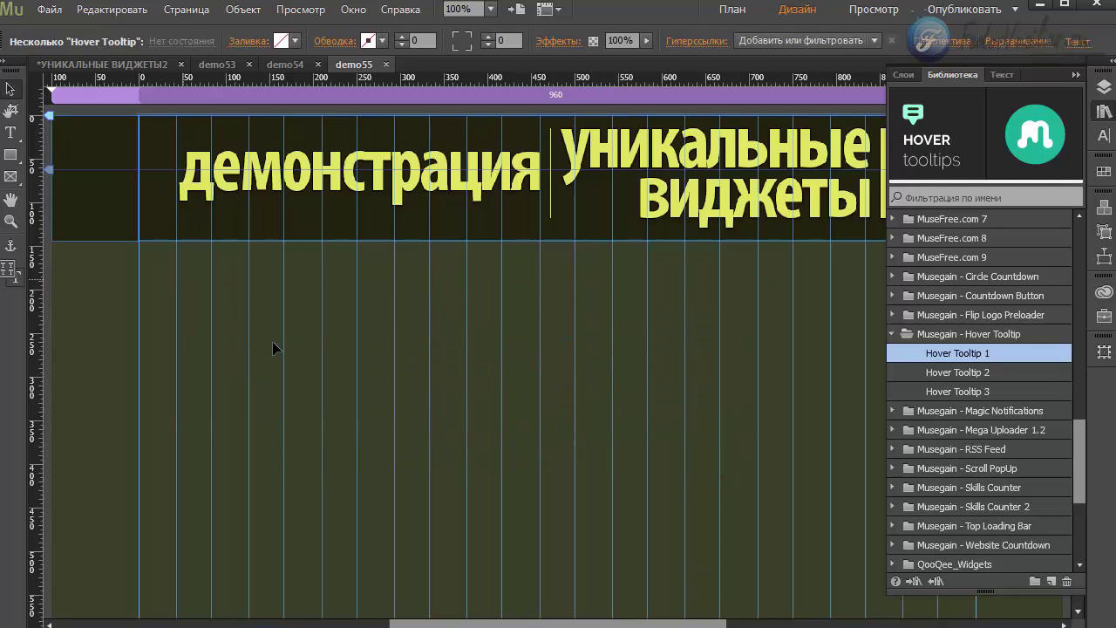
Place the Hover Tooltip 2 library widget over the page header and open its options.
left_click(932, 373)
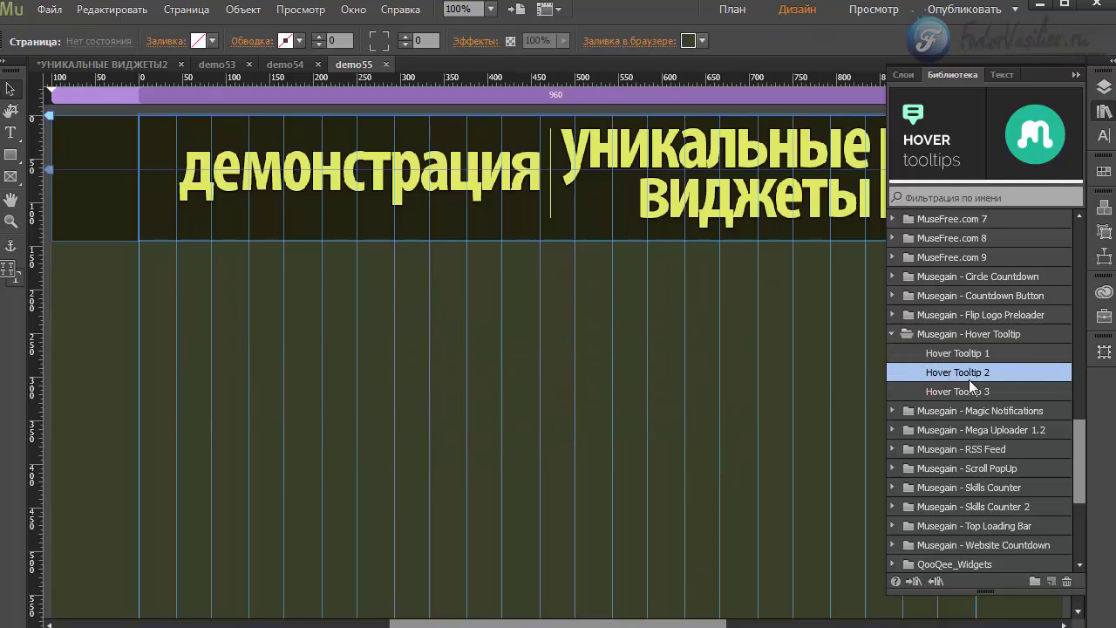
left_click_drag(977, 376, 280, 257)
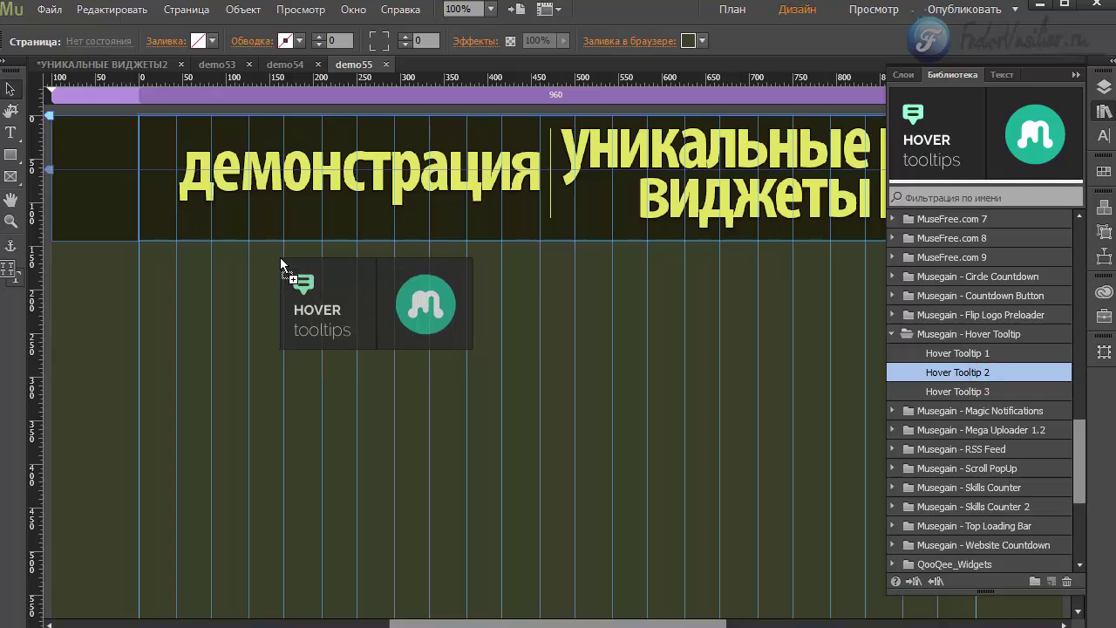
left_click_drag(473, 264, 425, 122)
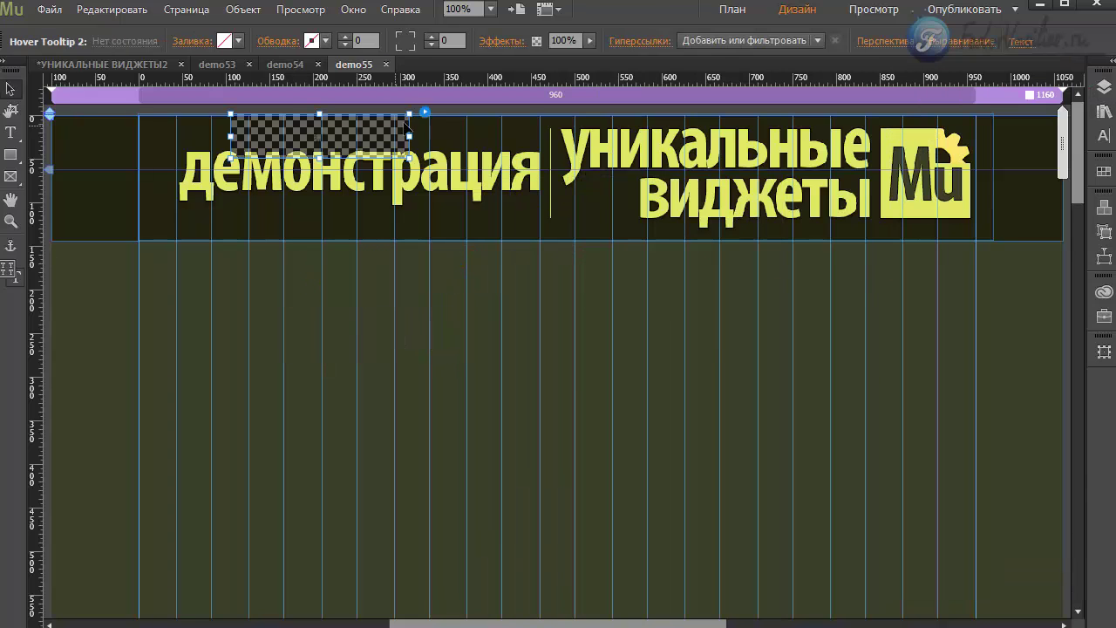
left_click(423, 116)
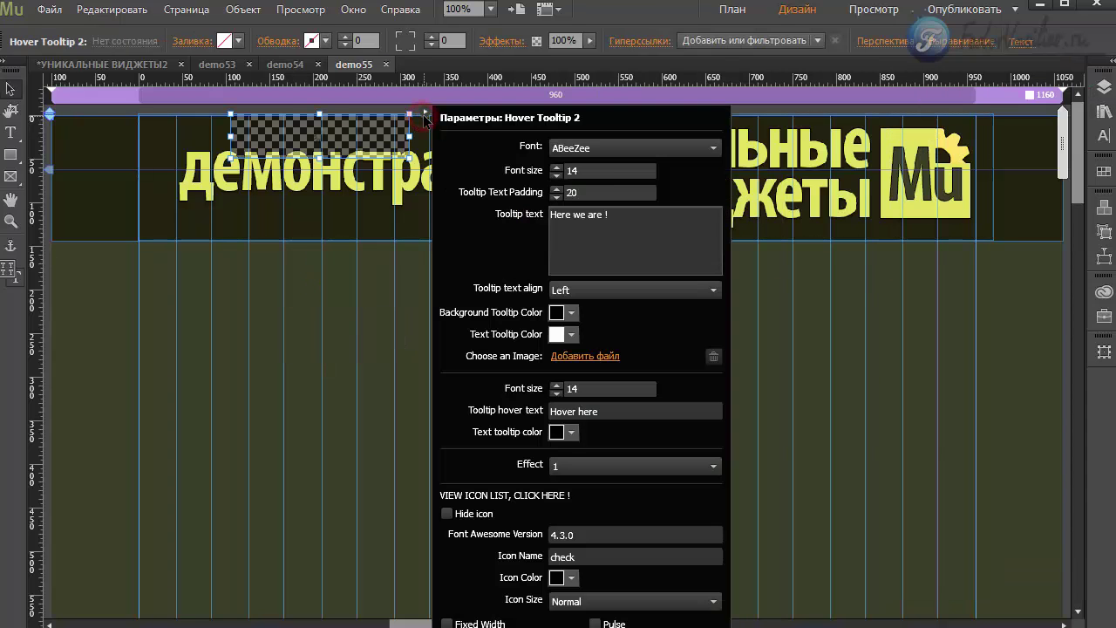
Examine Hover Tooltip 2's font, font size, text padding, tooltip text and text alignment settings without changing them.
left_click(604, 151)
left_click(602, 152)
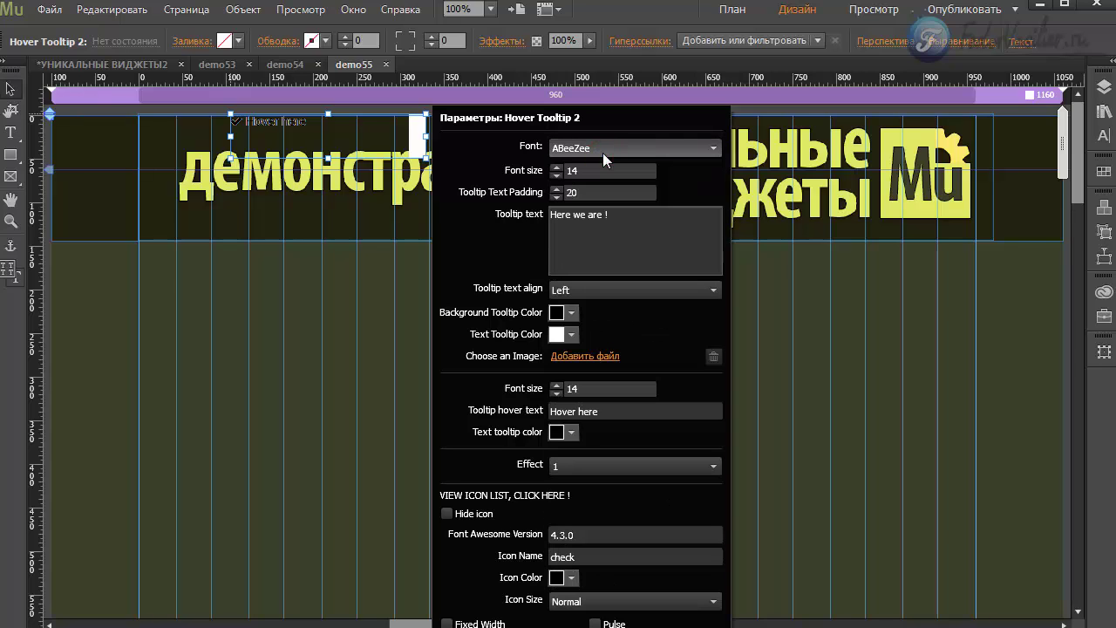
left_click(634, 220)
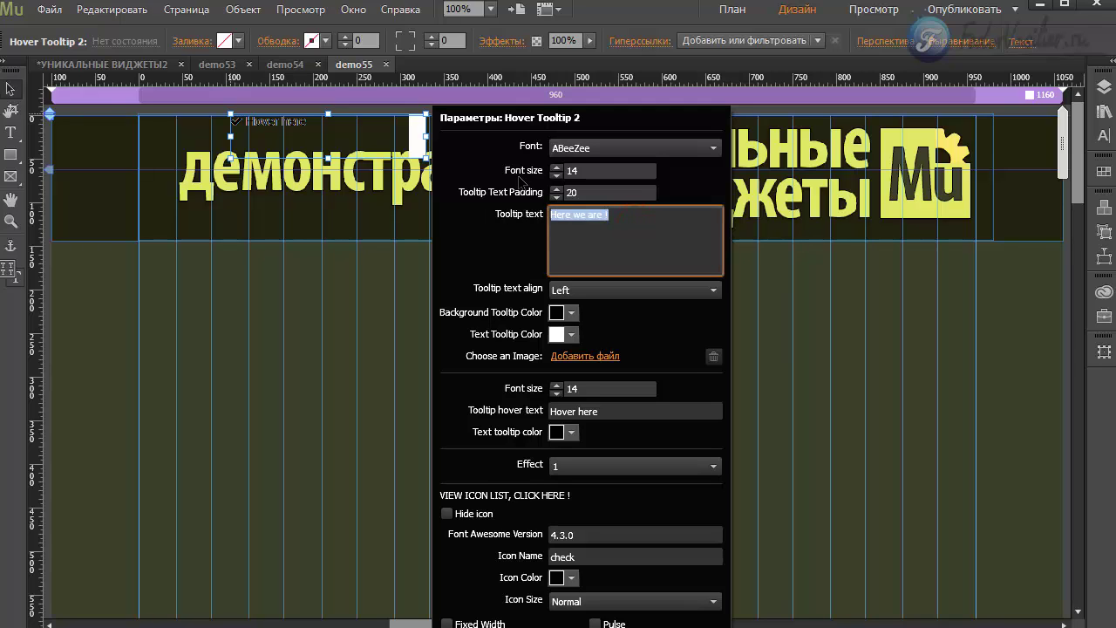
left_click(590, 171)
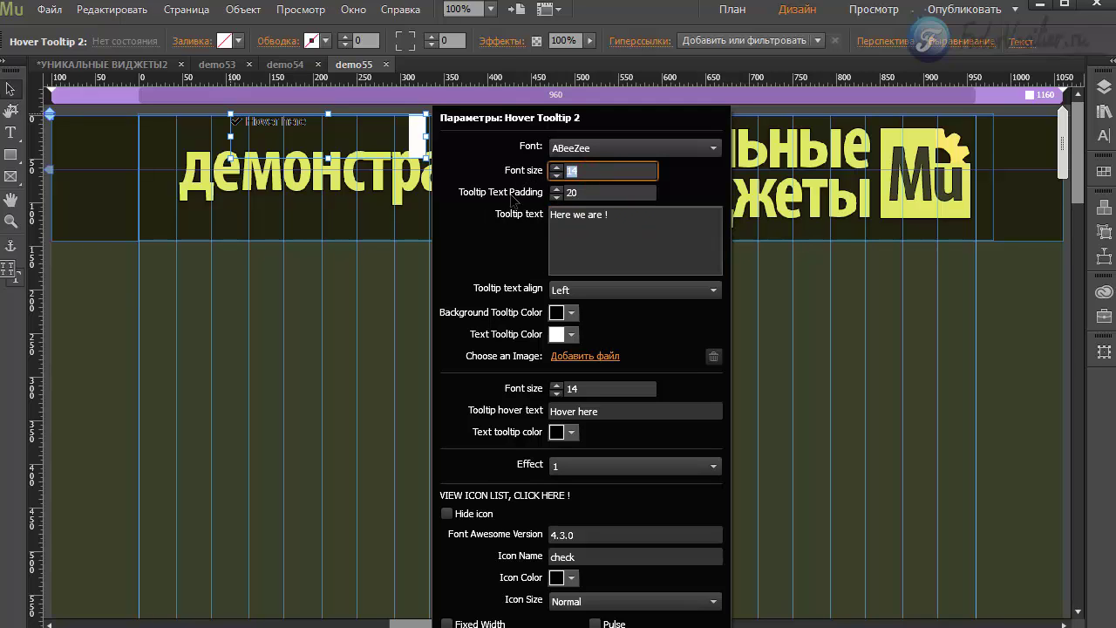
left_click(585, 193)
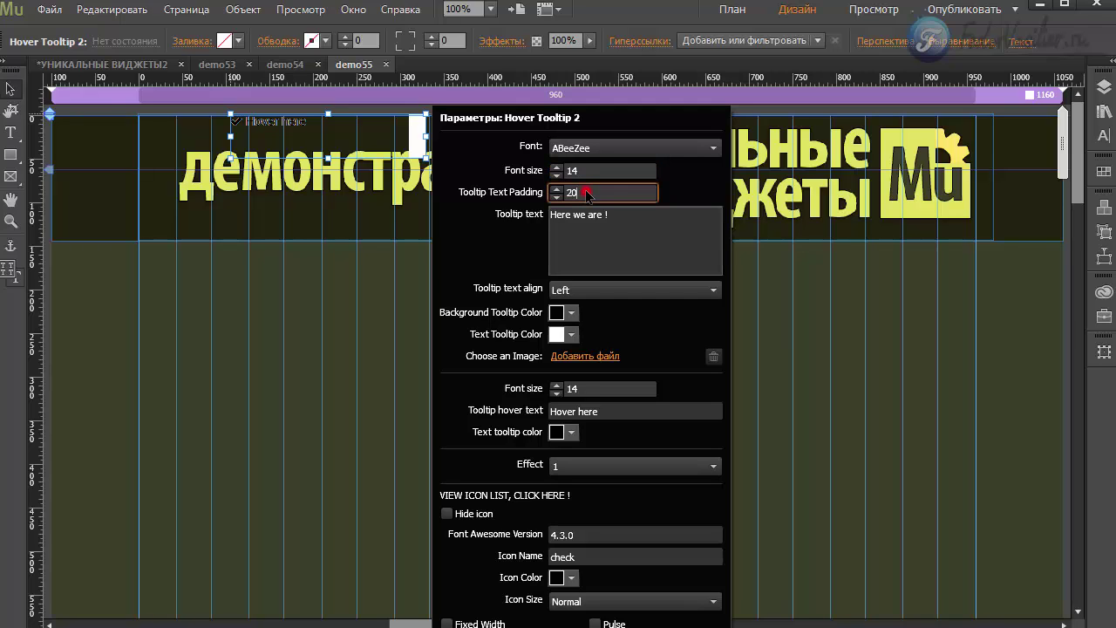
double_click(586, 193)
double_click(576, 194)
left_click_drag(612, 214, 569, 218)
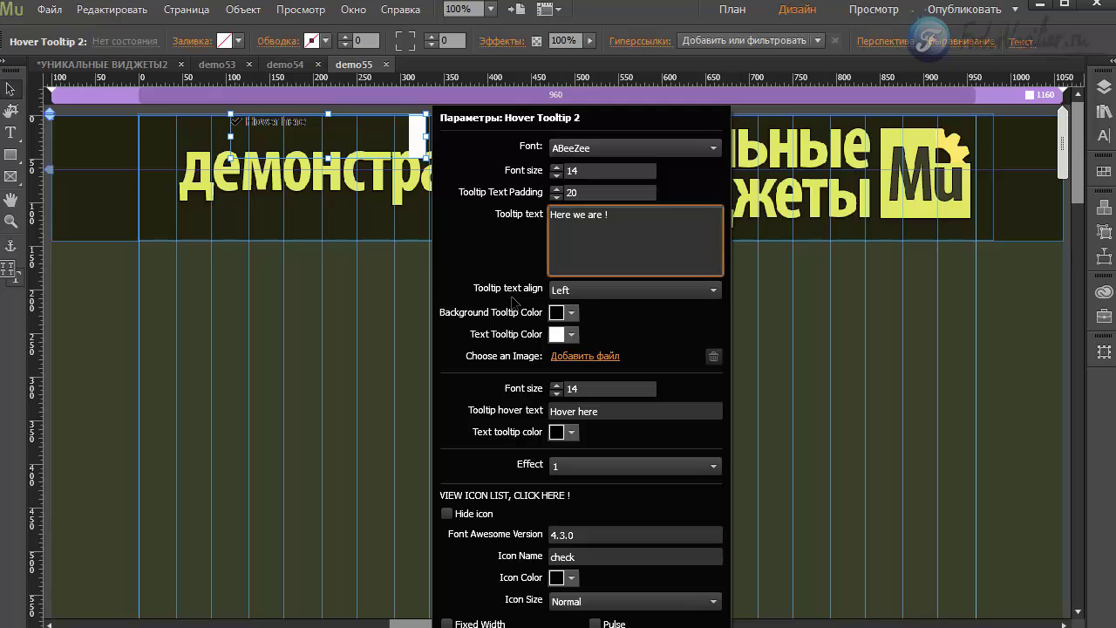
left_click(580, 289)
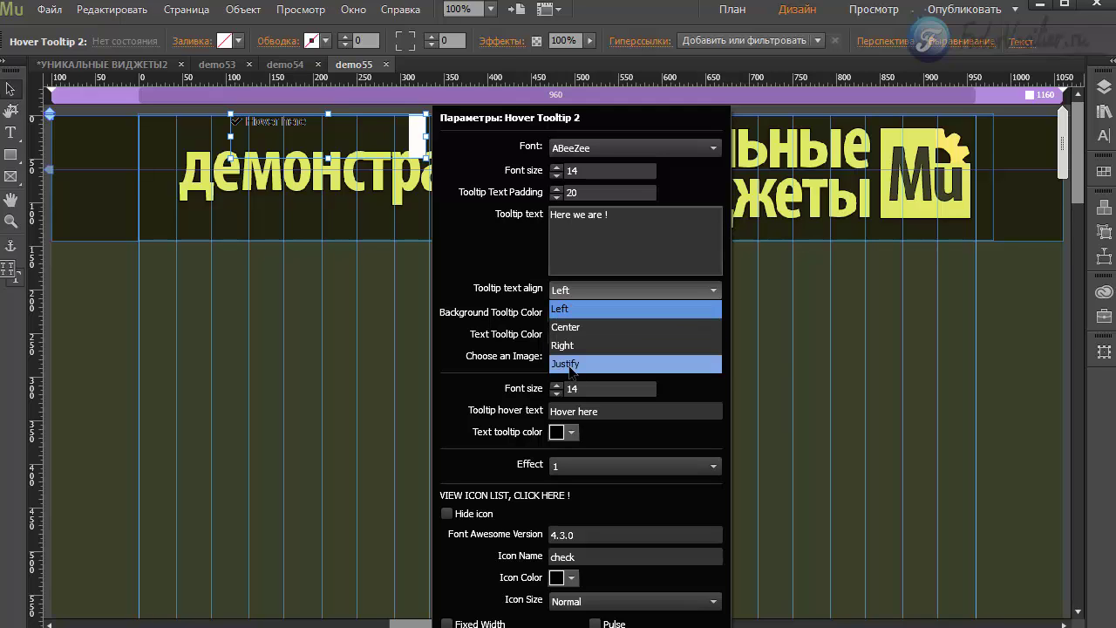
left_click(502, 258)
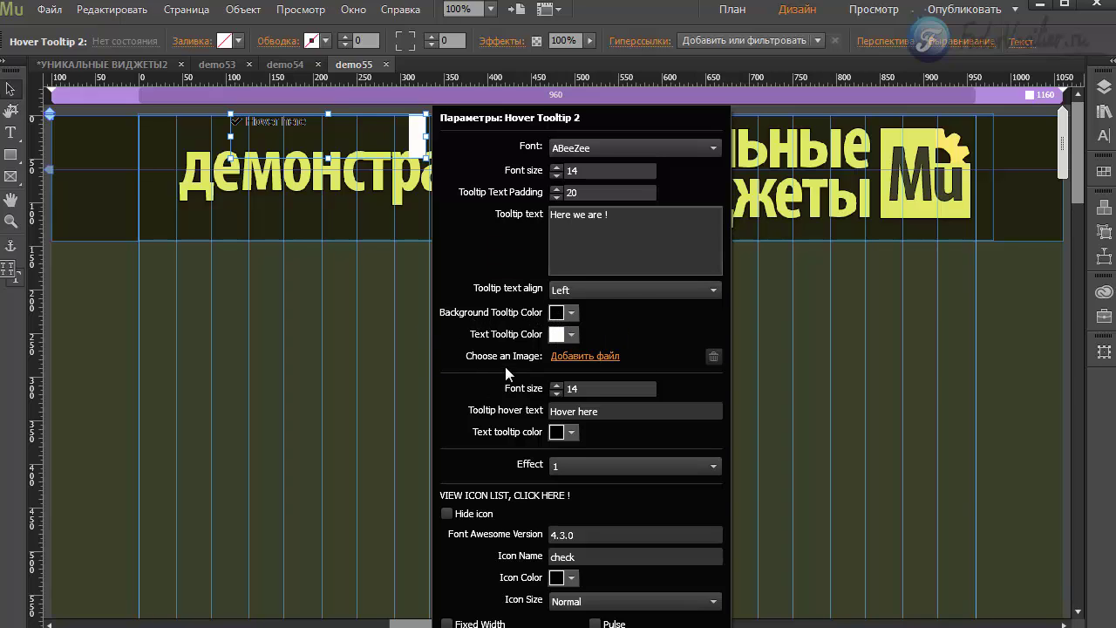
Set Hover Tooltip 2's background color to E1E15F and its tooltip text to "демо", keeping the text color white.
left_click(558, 312)
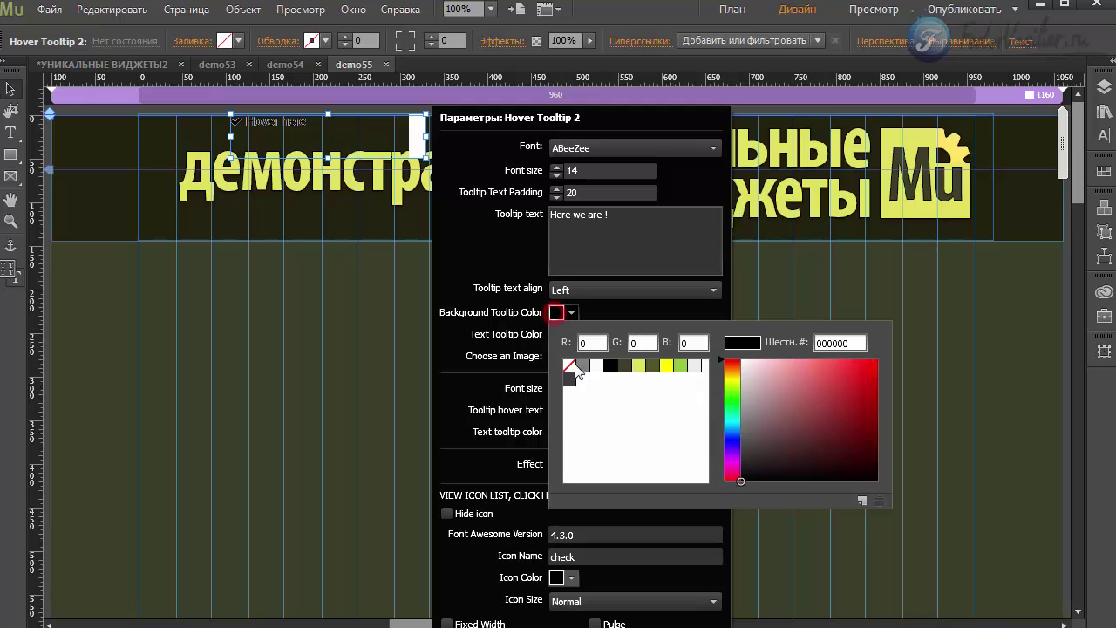
left_click(638, 365)
left_click(590, 307)
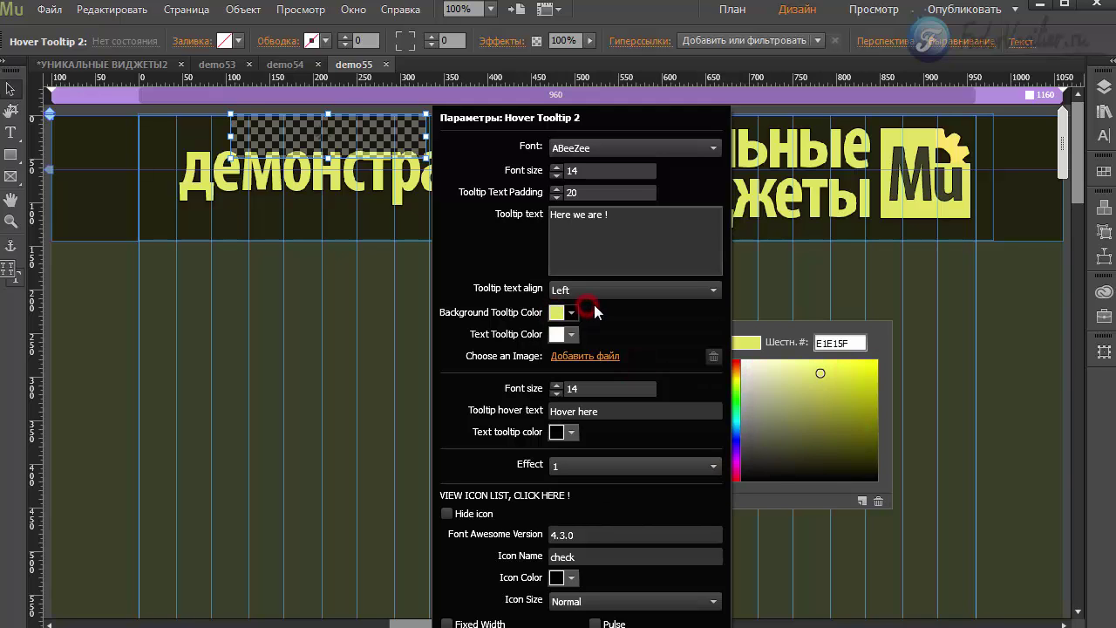
left_click(556, 334)
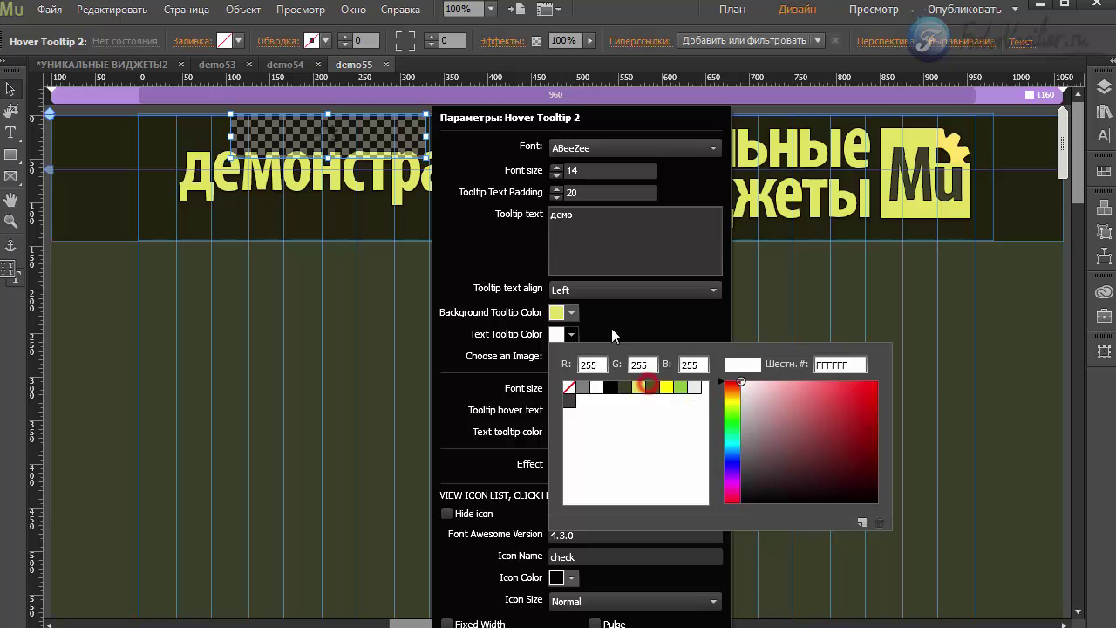
left_click(613, 326)
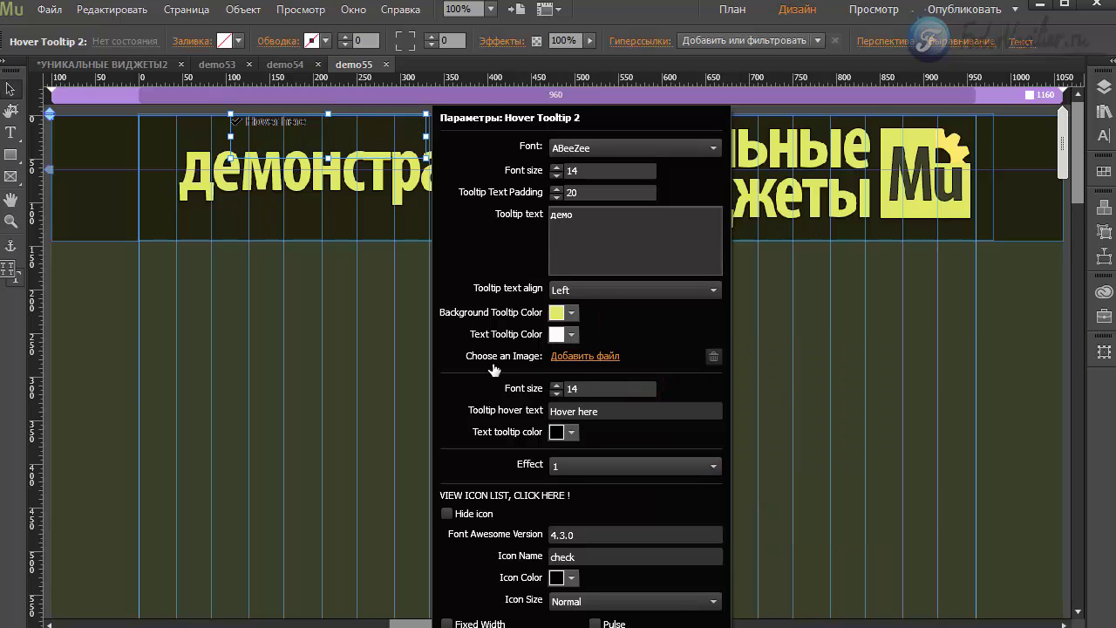
left_click(579, 358)
left_click(449, 69)
left_click(449, 70)
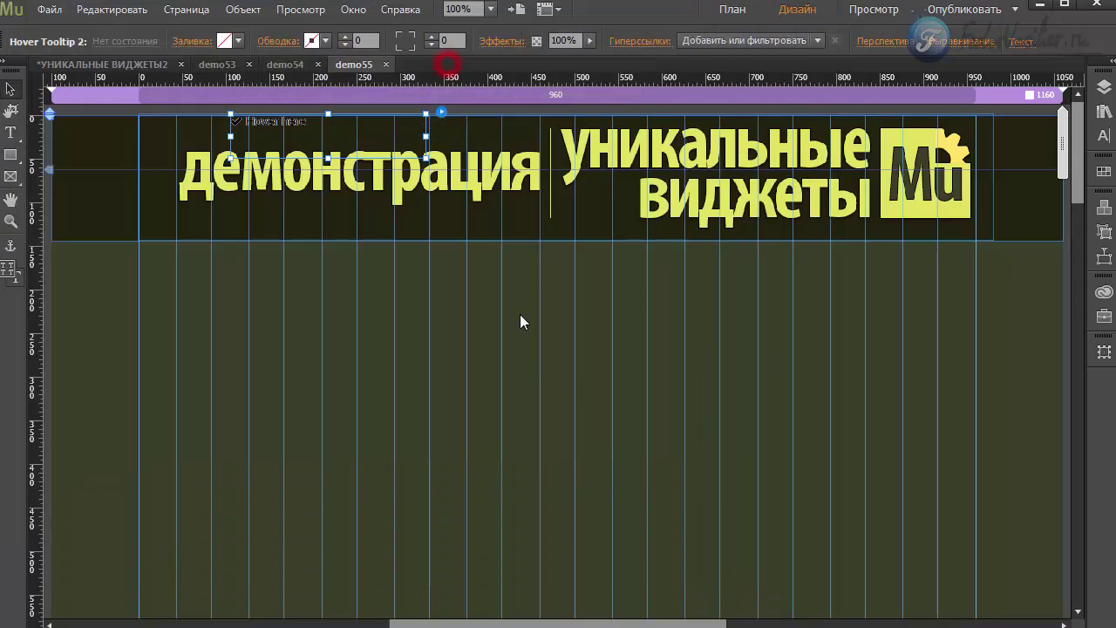
left_click(440, 112)
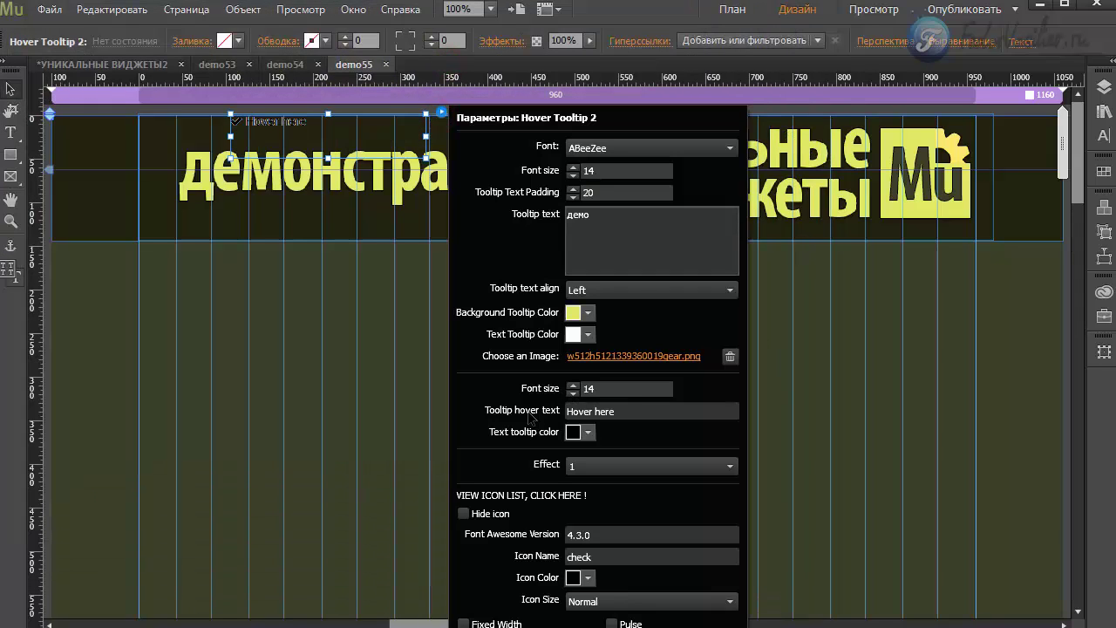
Set Hover Tooltip 2's hover text font size to 20 and its hover text to "наведи на меня".
left_click(633, 413)
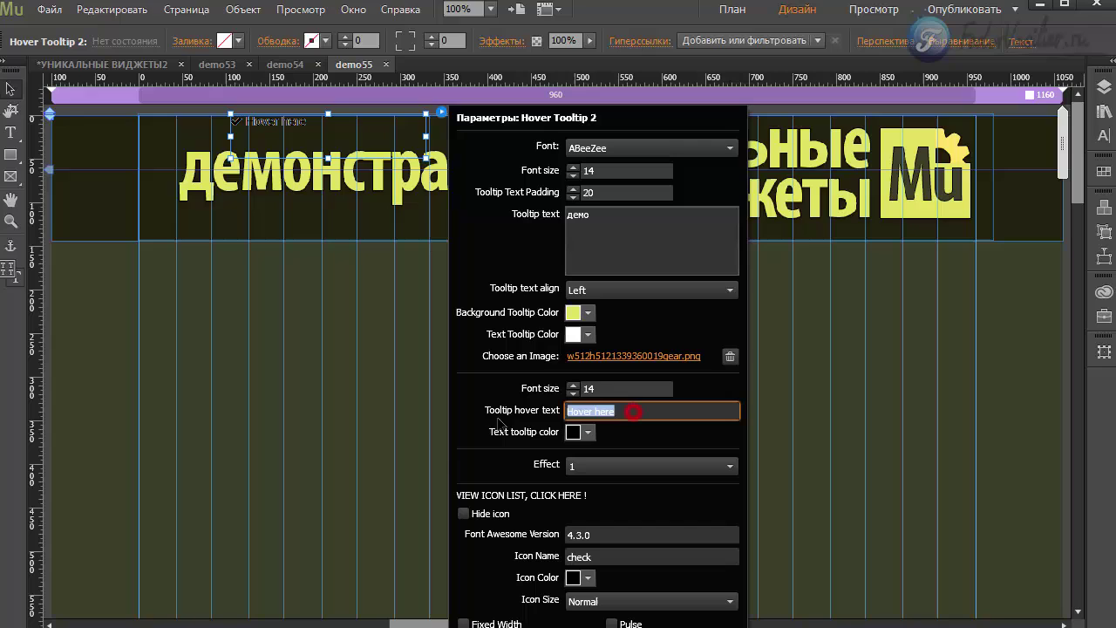
left_click(584, 415)
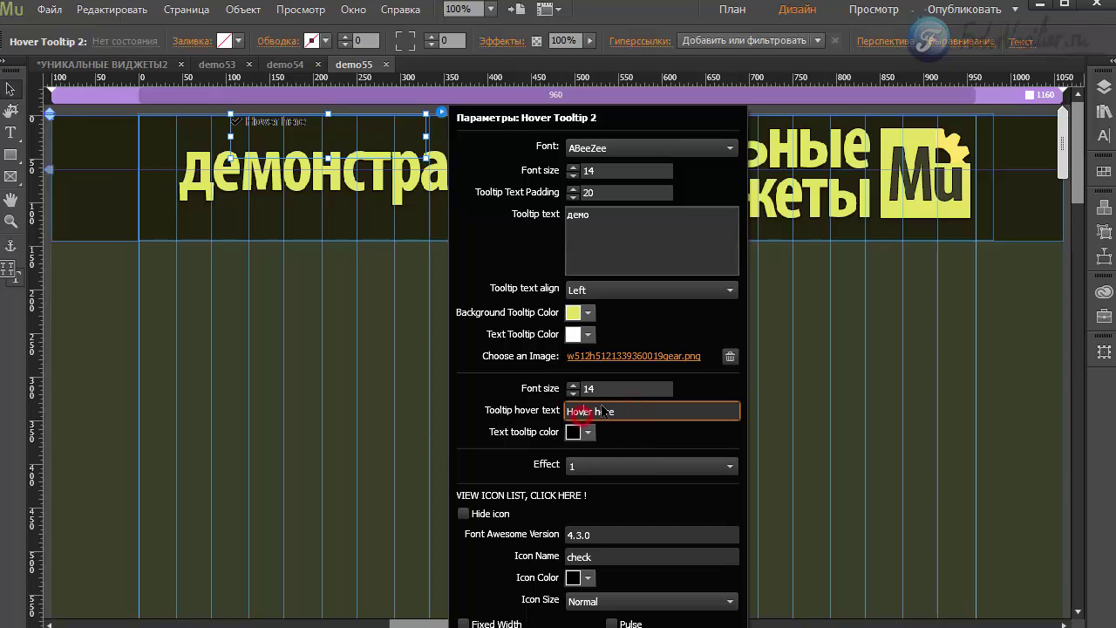
left_click(600, 388)
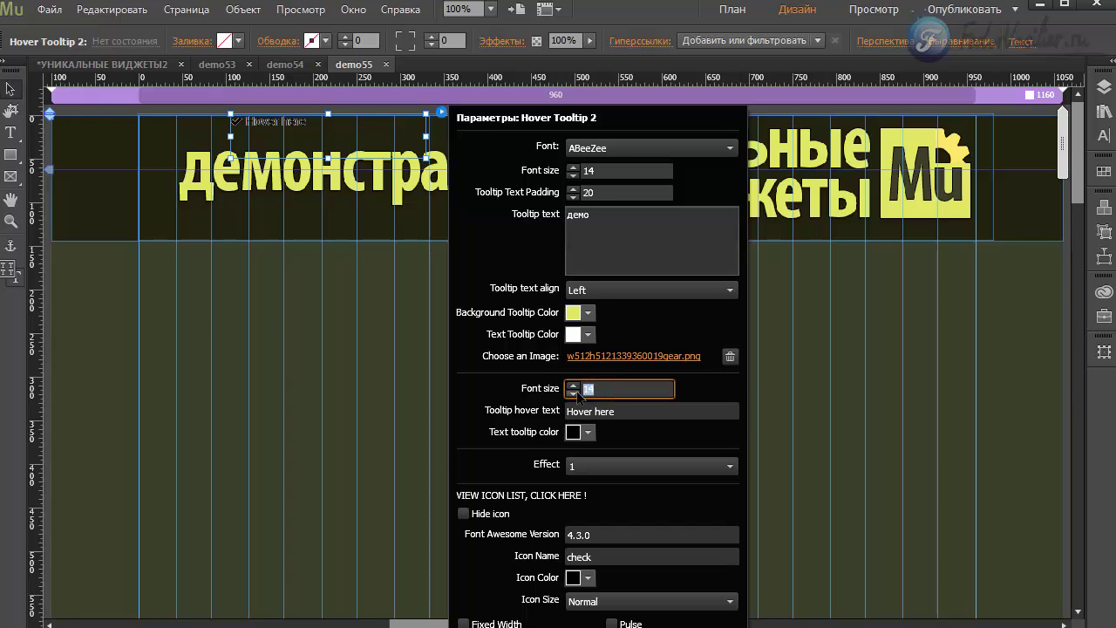
key("Return")
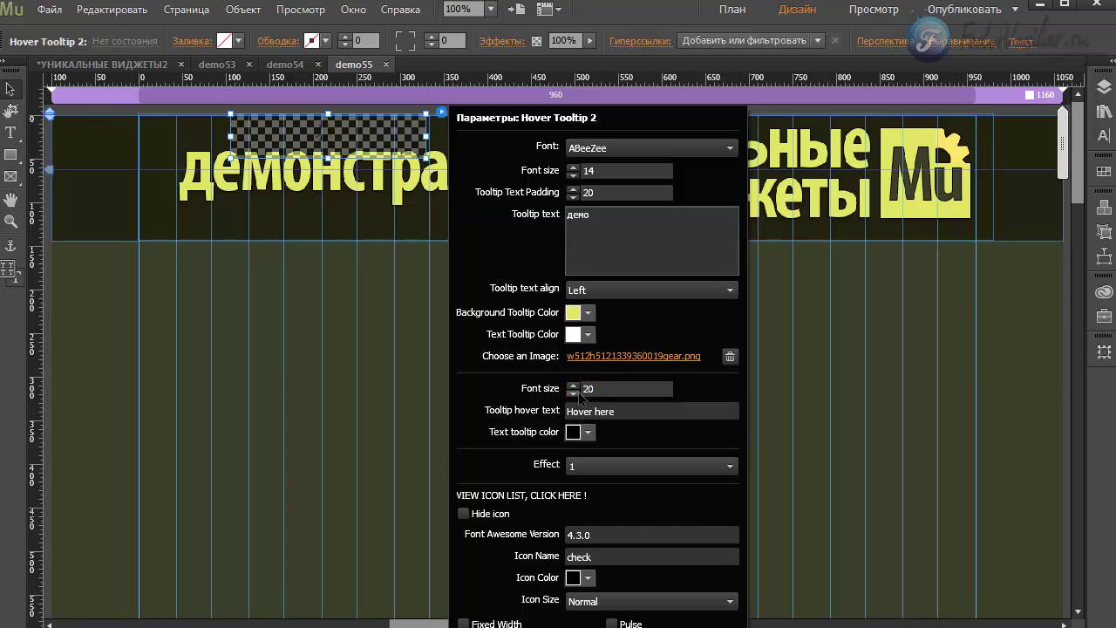
left_click(583, 411)
type("наведи на меня")
key("Return")
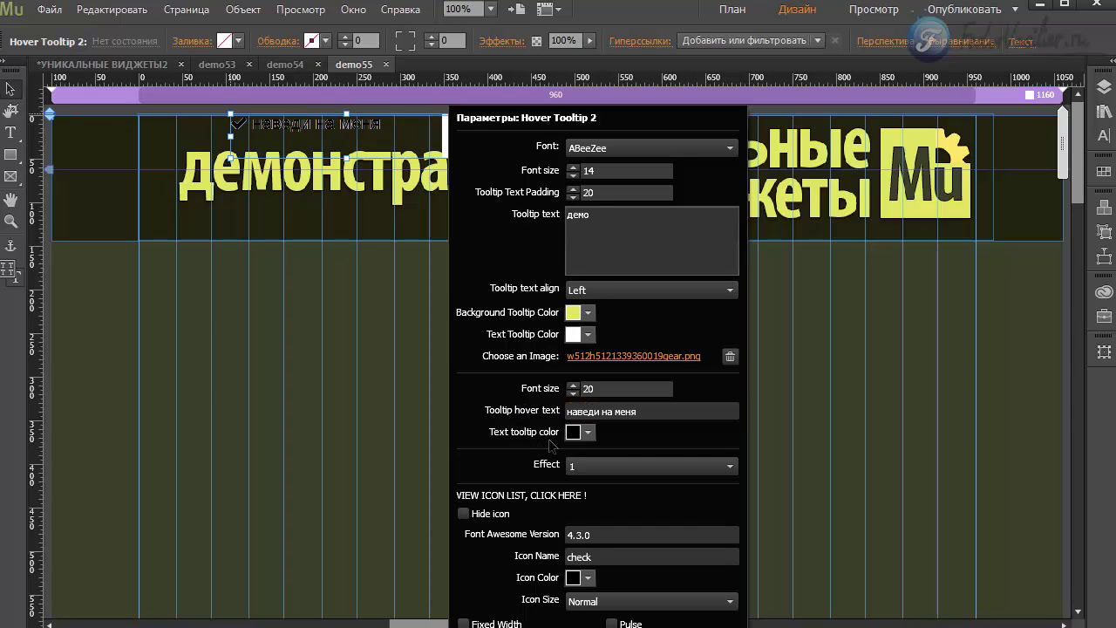
Set the color of Hover Tooltip 2's hover text to the light yellow swatch R=225 G=225 B=95.
left_click(573, 431)
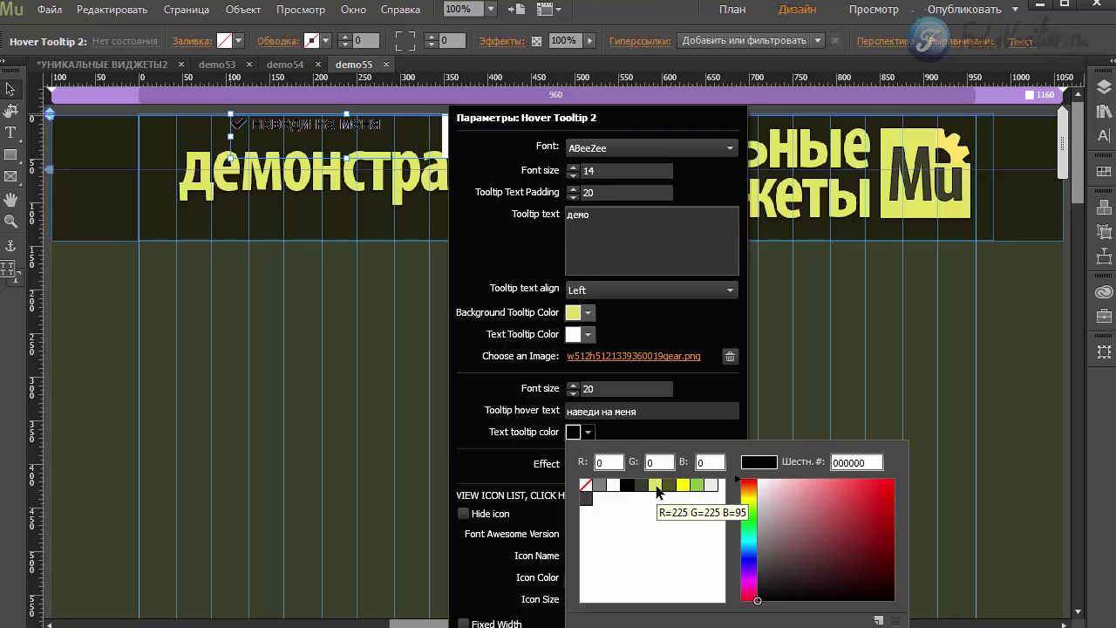
left_click(656, 484)
left_click(476, 112)
left_click(478, 113)
left_click(615, 432)
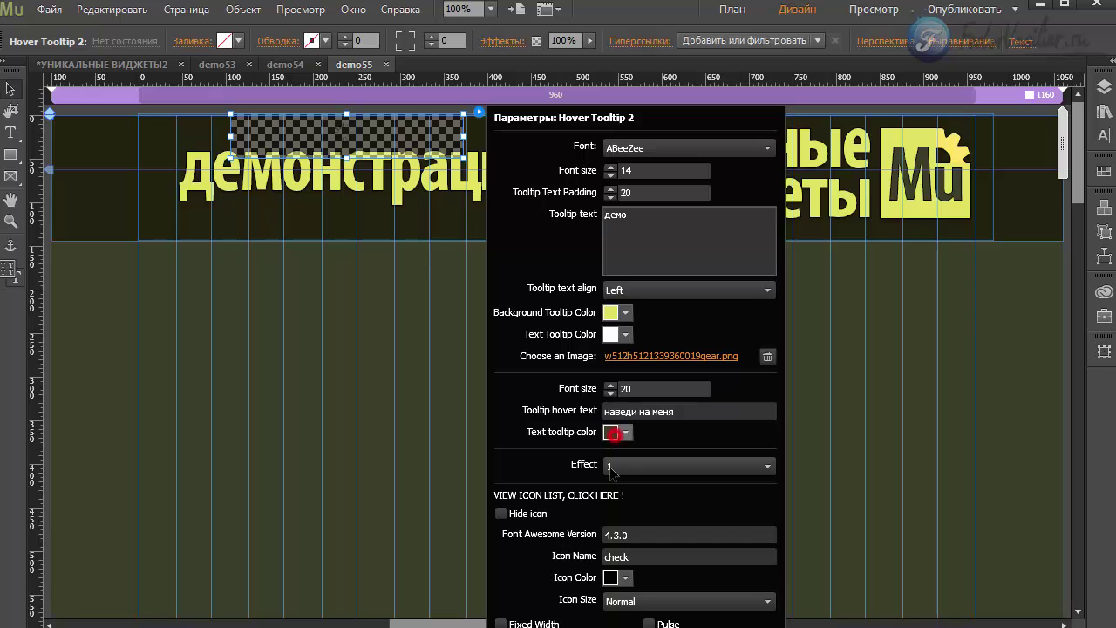
left_click(612, 432)
Move Hover Tooltip 2 below the header and preview the page in the browser to test the tooltip.
left_click_drag(350, 120, 388, 351)
left_click(49, 8)
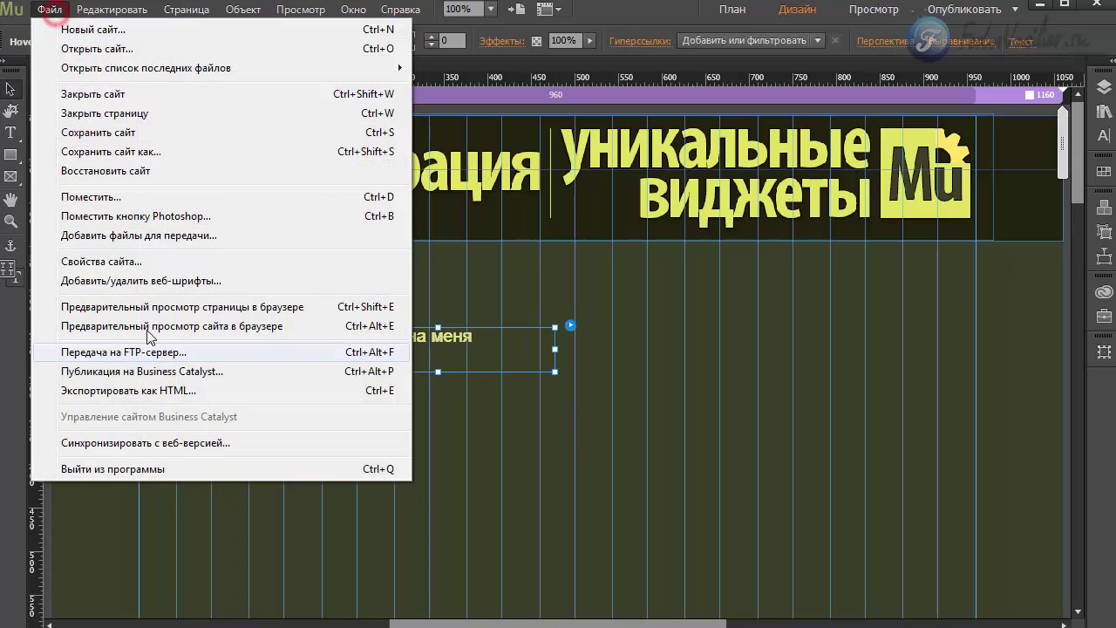
left_click(149, 305)
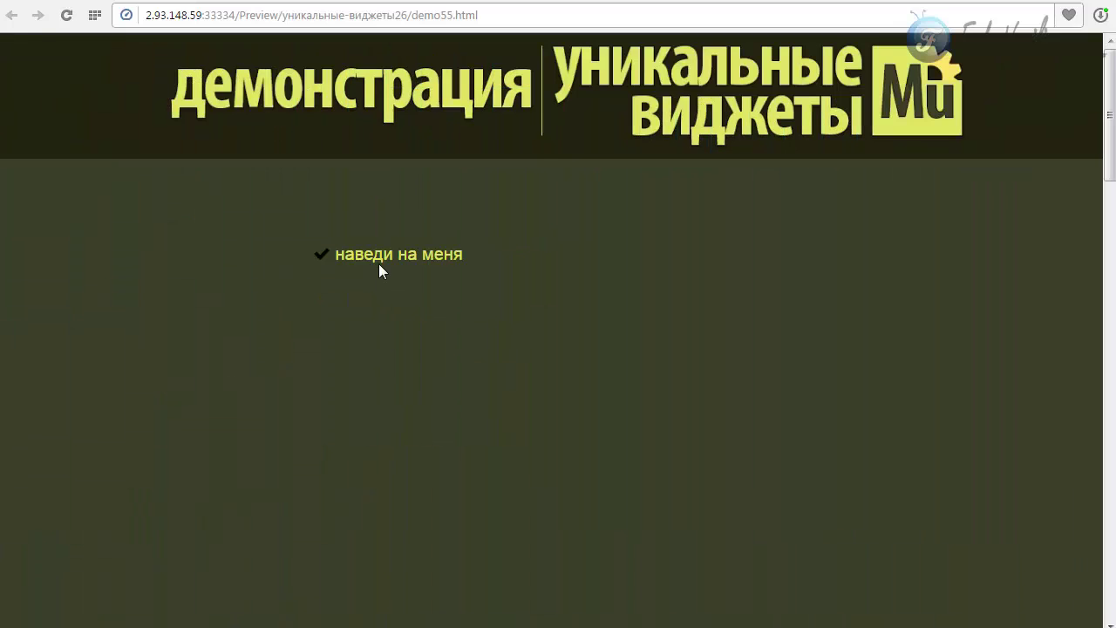
mouse_move(377, 263)
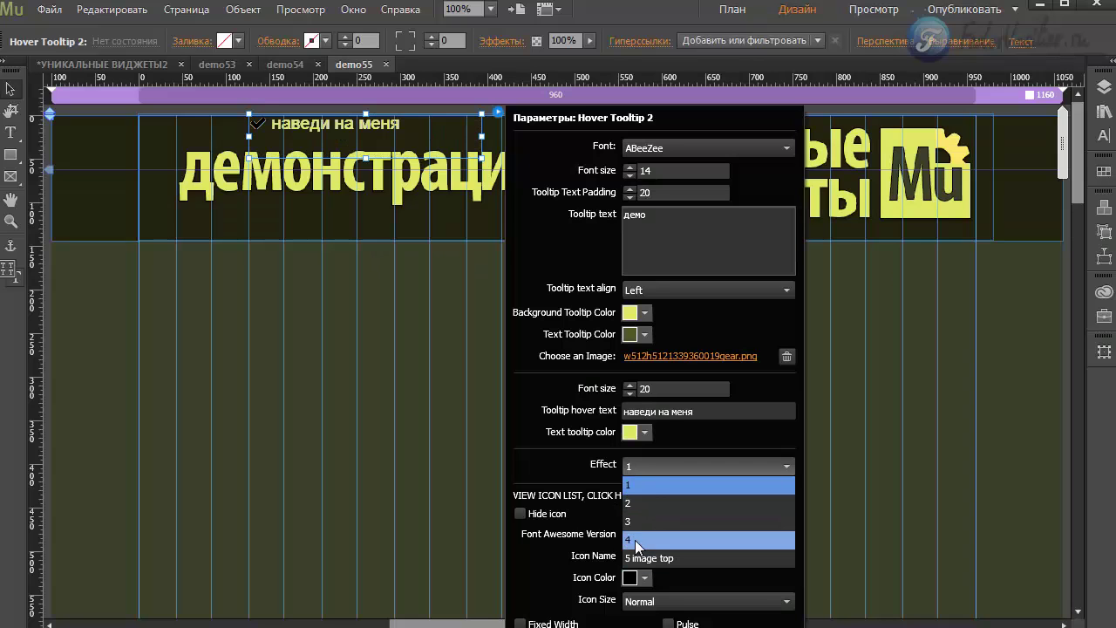
Set Hover Tooltip 2's effect to 4 and its icon color to light yellow.
key("Return")
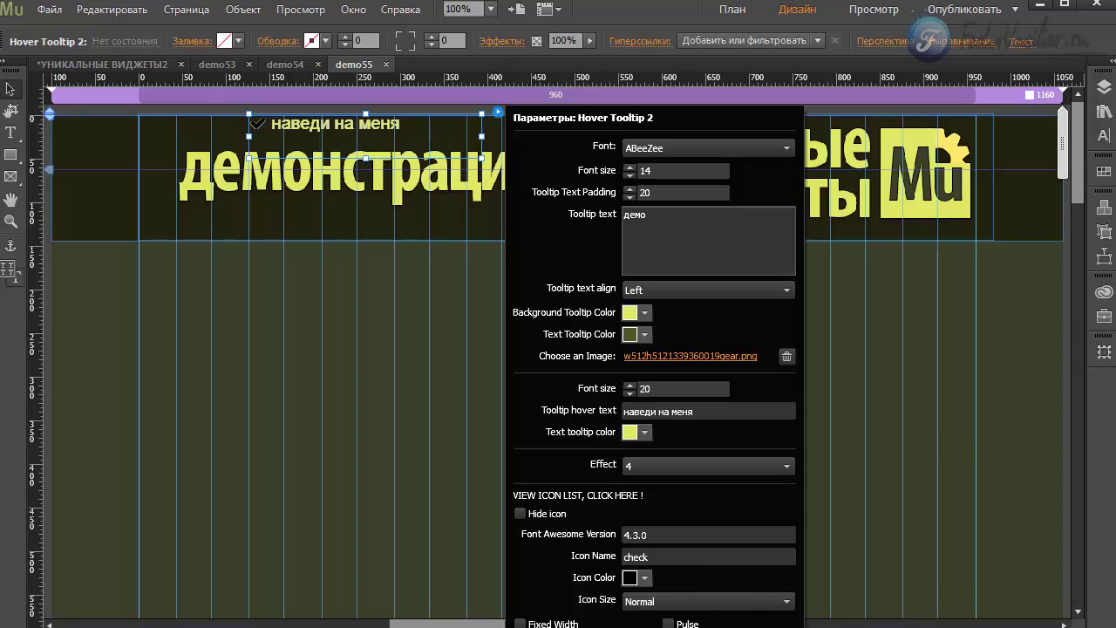
left_click(628, 578)
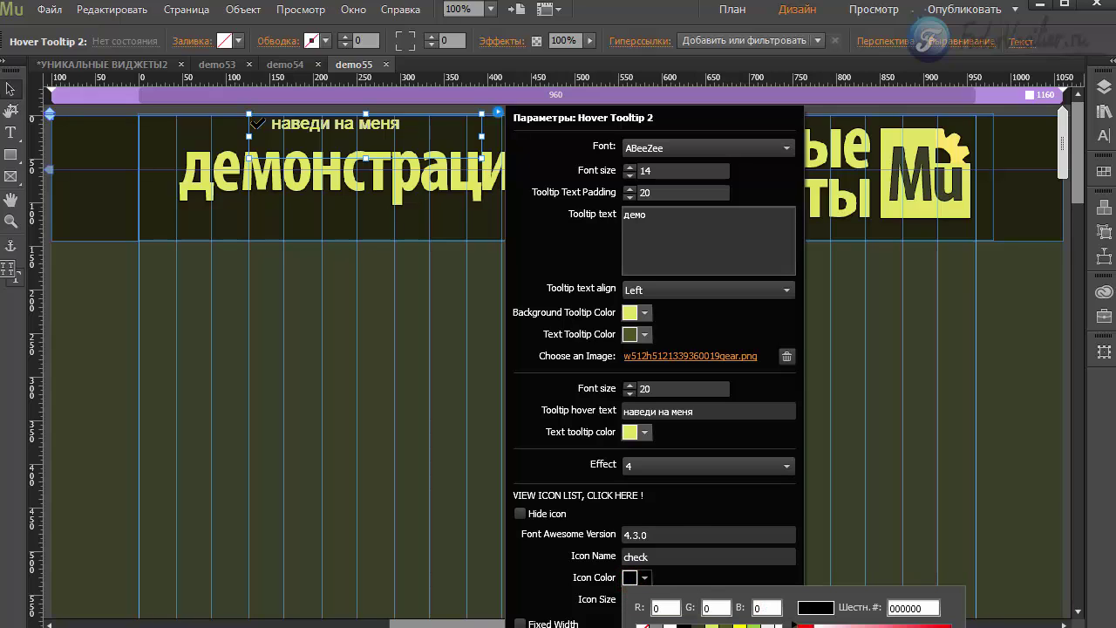
left_click(740, 626)
left_click(672, 511)
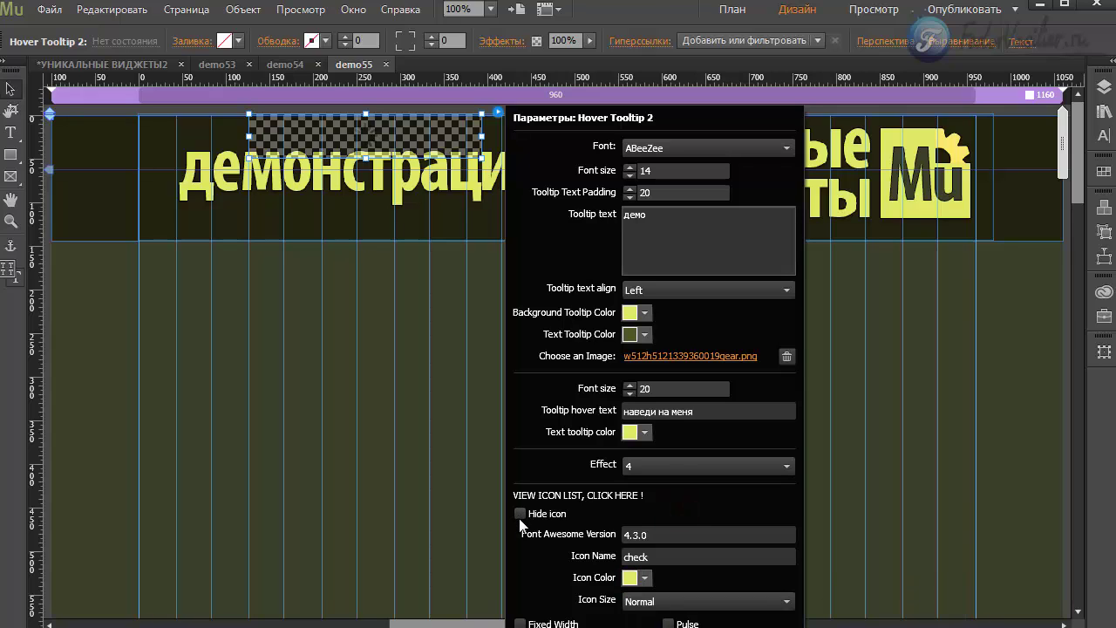
Hide Hover Tooltip 2's icon and move the widget to the middle of the page below the header.
left_click(520, 513)
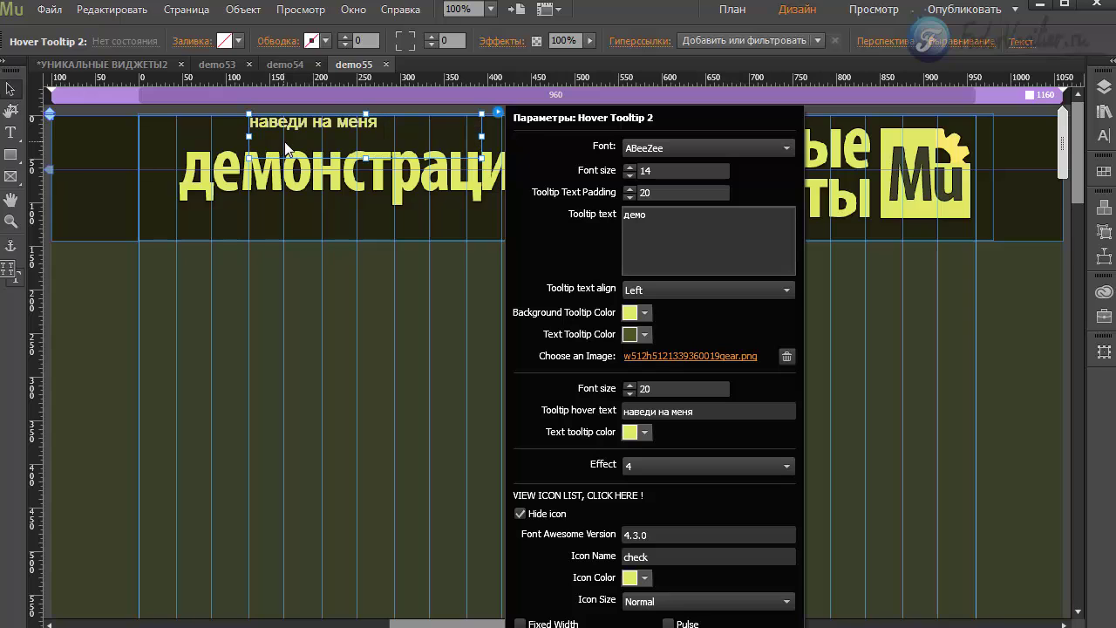
left_click(322, 241)
left_click_drag(283, 128, 536, 425)
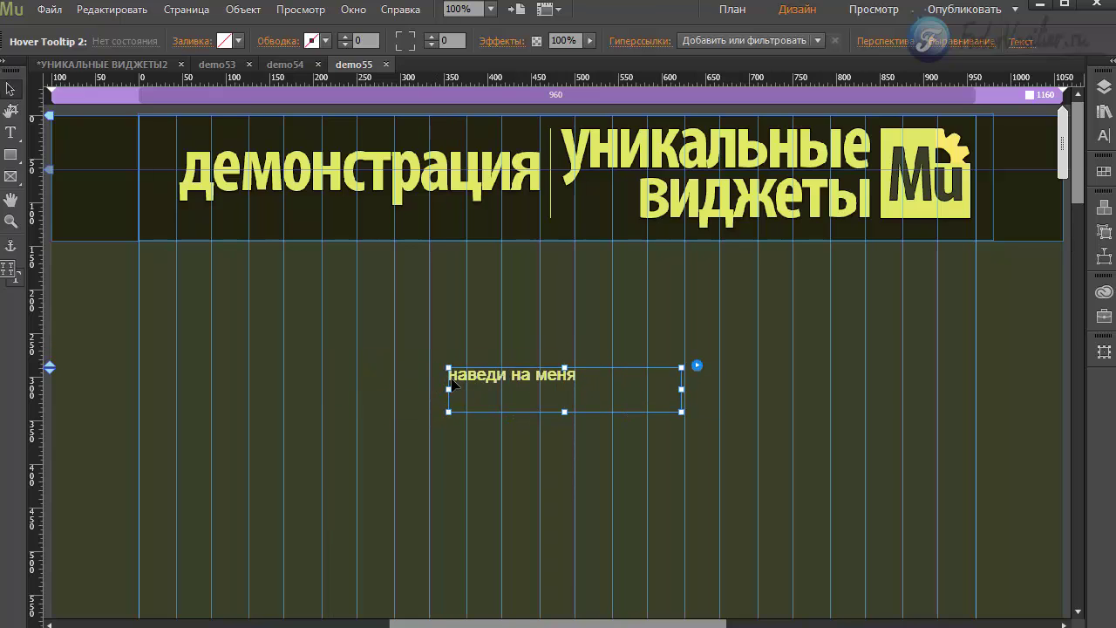
Reposition Hover Tooltip 2 over the header and back below it, and clear the widget from the page.
left_click_drag(495, 384, 289, 132)
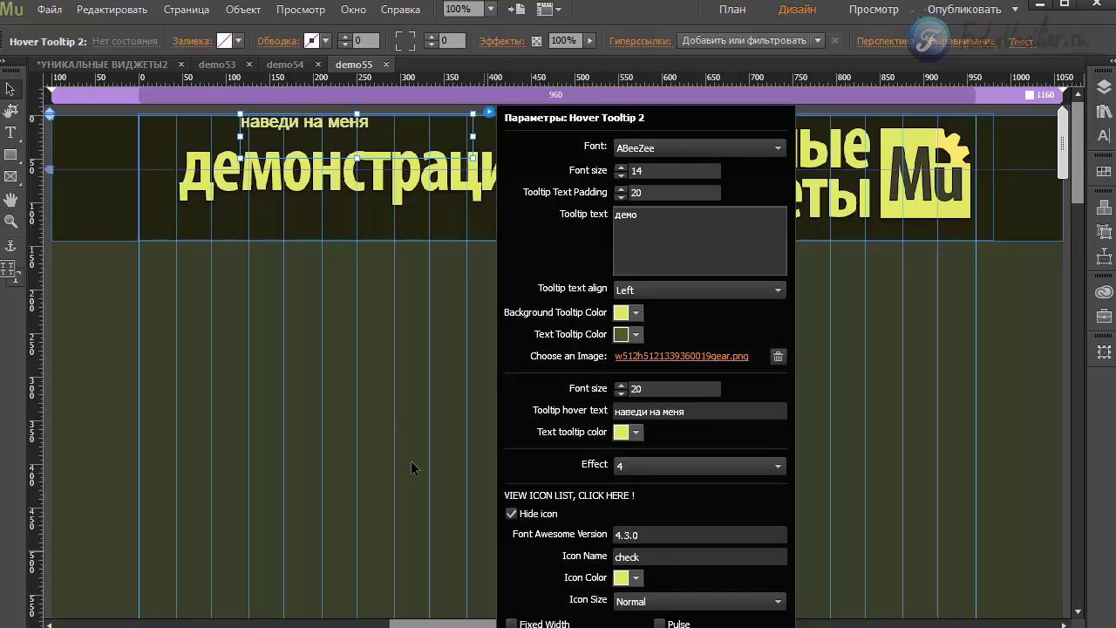
left_click_drag(333, 119, 336, 308)
left_click(390, 311)
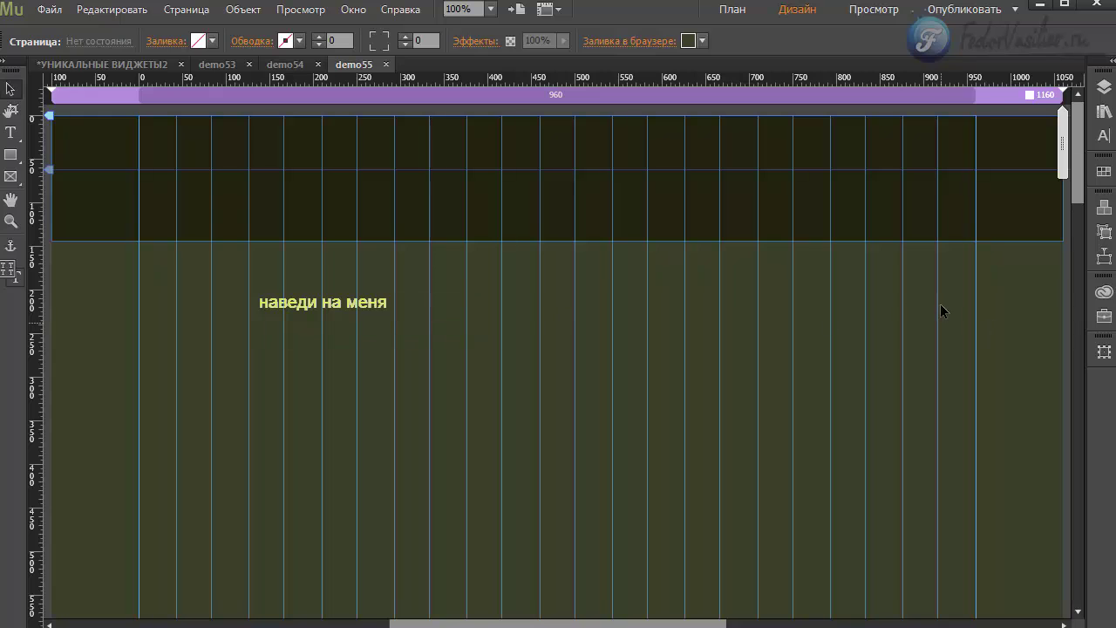
key("ctrl+z")
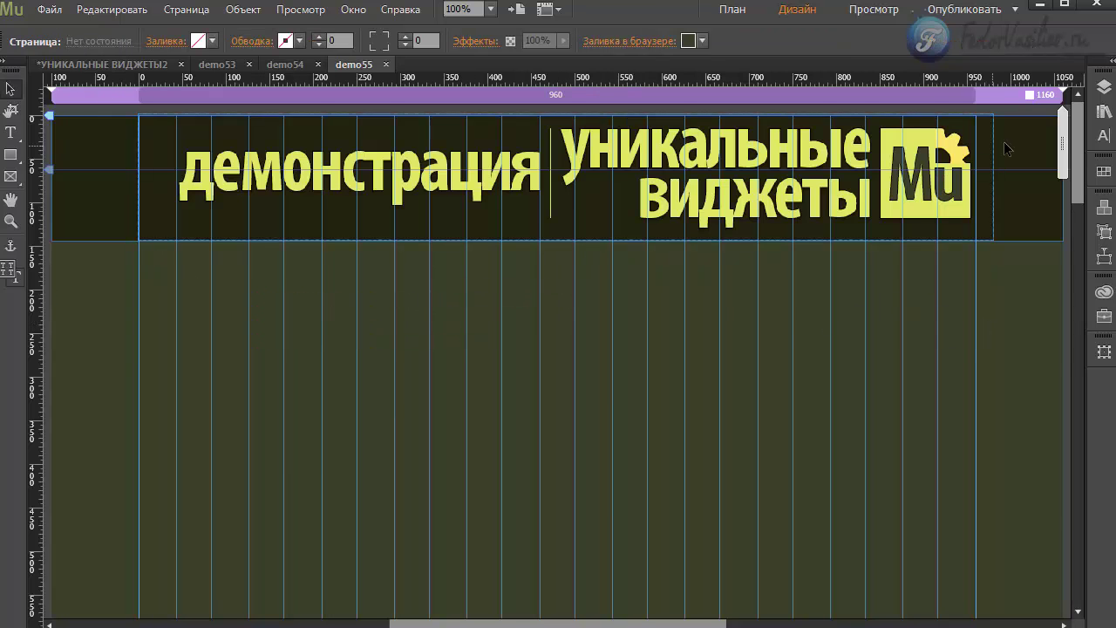
Place the Hover Tooltip 3 library widget over the page header and open its options.
left_click(1104, 112)
left_click_drag(980, 353, 288, 140)
left_click(1076, 74)
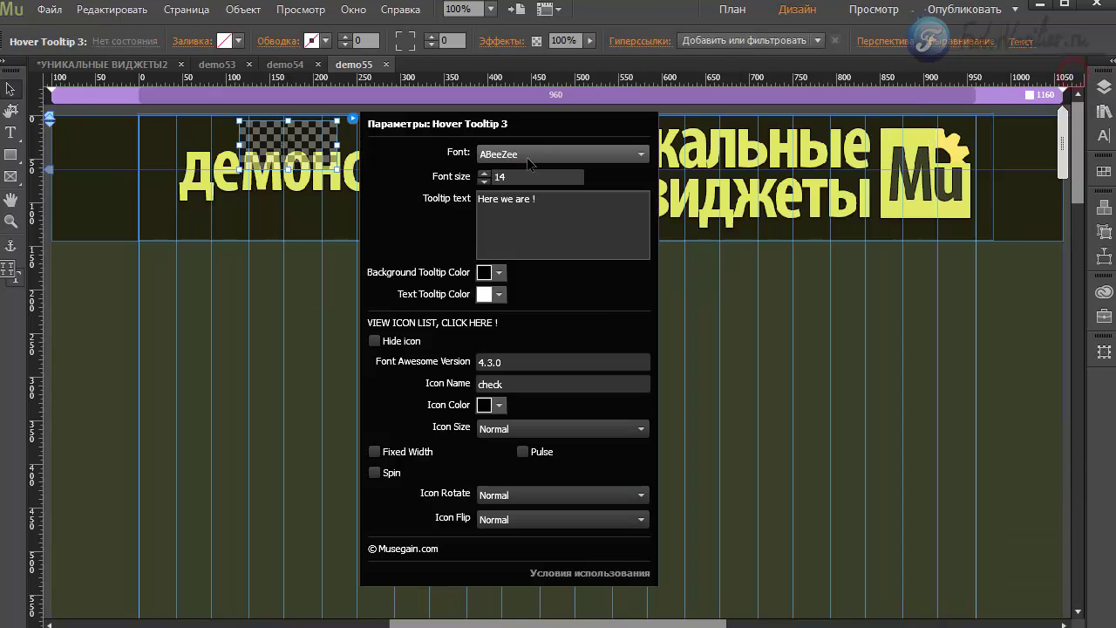
Review Hover Tooltip 3's font and font size options and set its tooltip text to "демо".
left_click(515, 157)
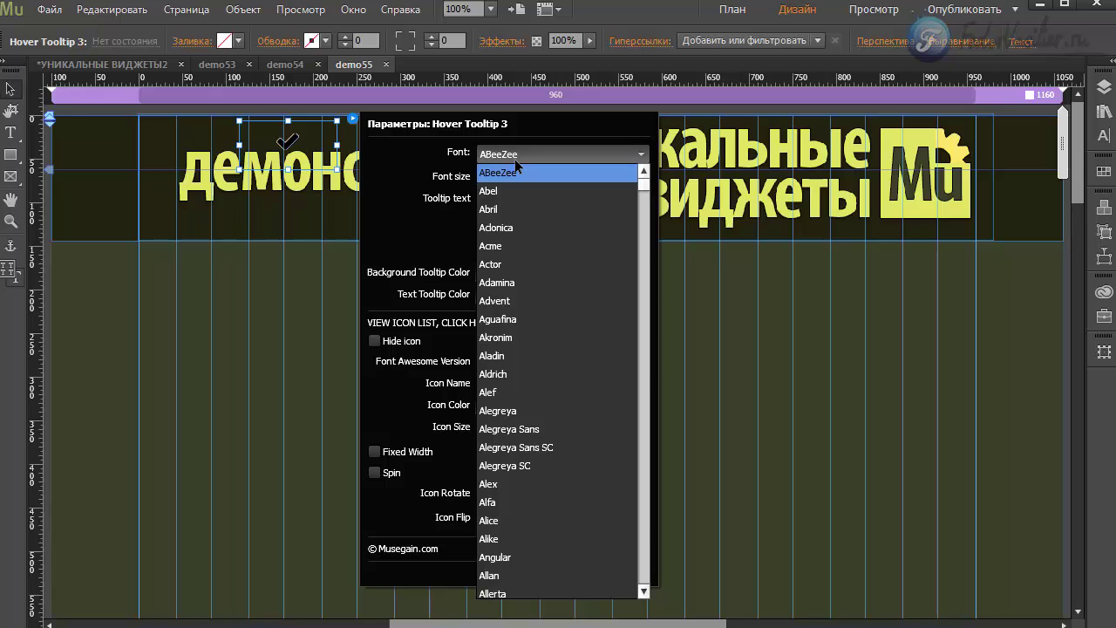
left_click(514, 159)
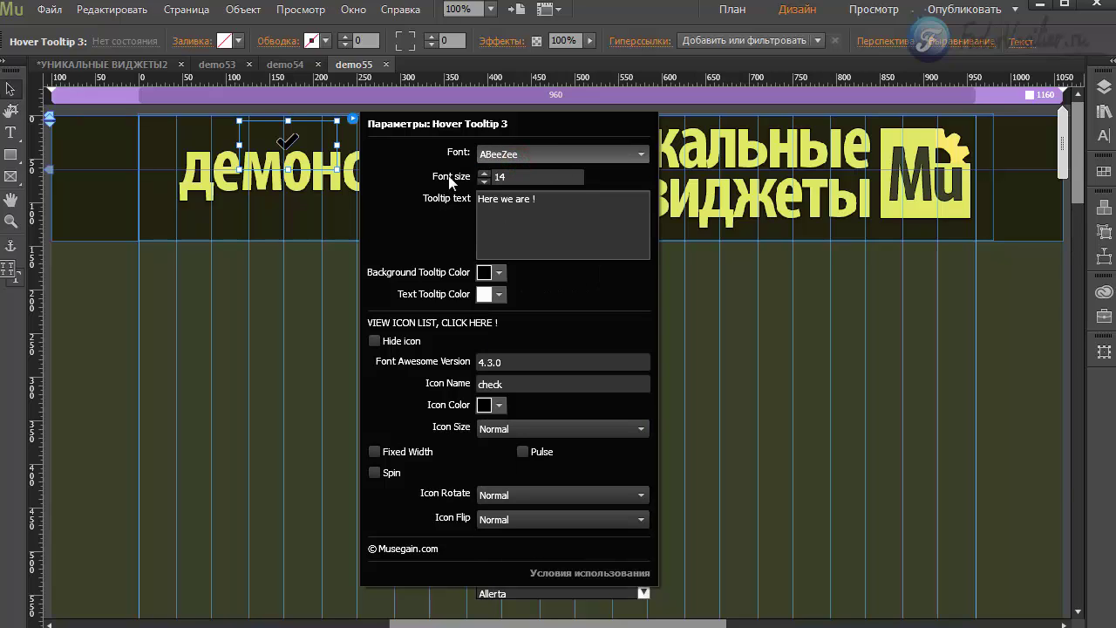
left_click(504, 176)
left_click(551, 205)
key("ctrl+a")
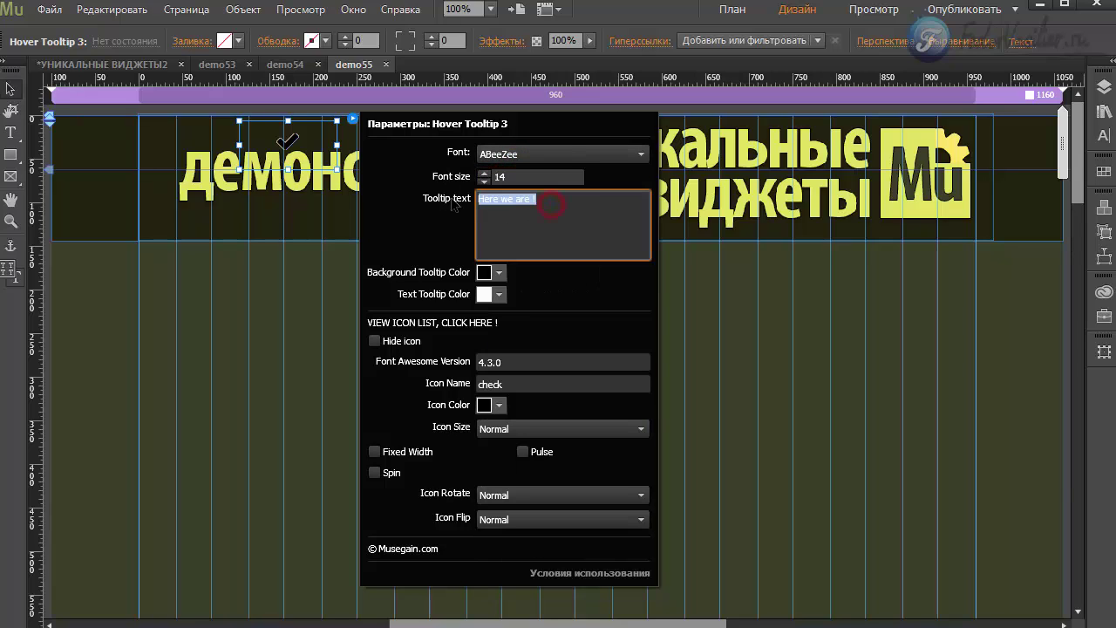
type("дем")
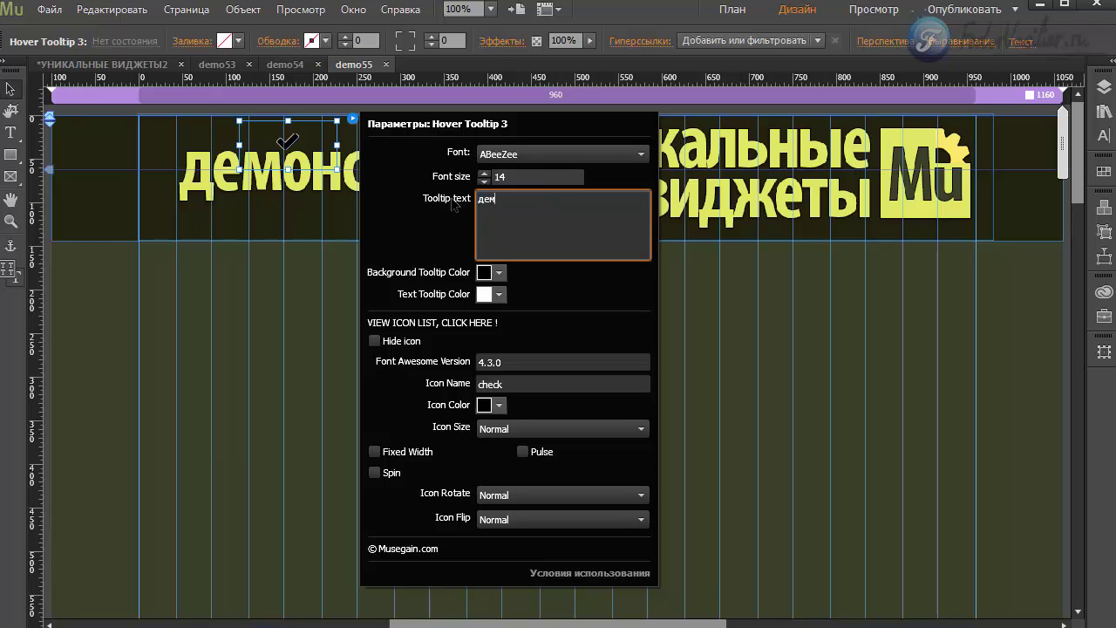
type("о")
left_click(453, 206)
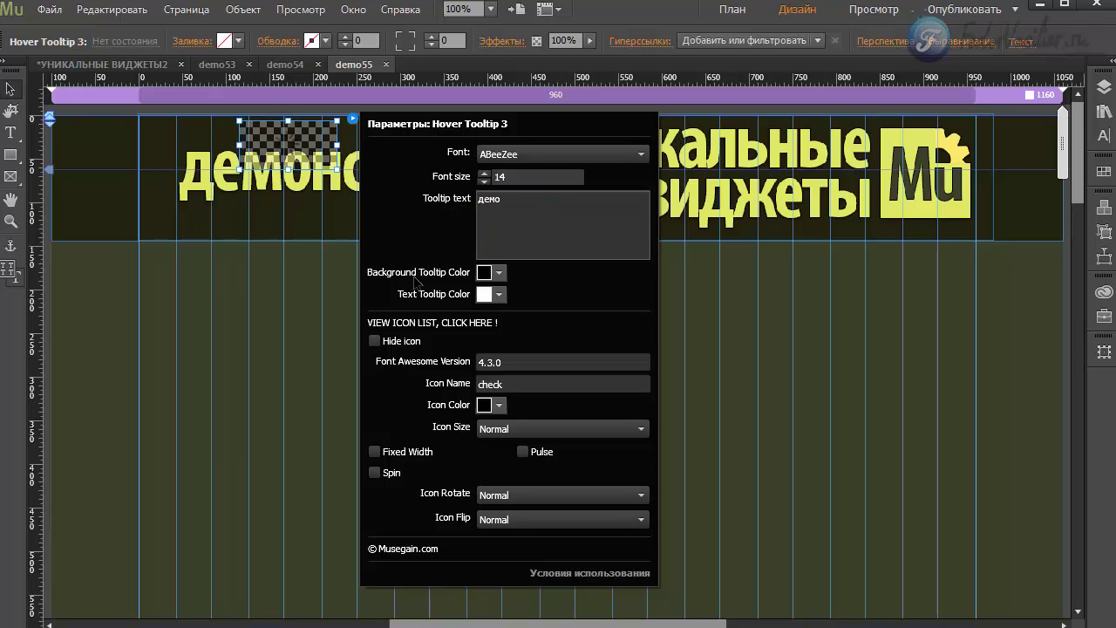
Set Hover Tooltip 3's background color to E1E15F and its tooltip text color to dark olive.
left_click(484, 273)
left_click(569, 327)
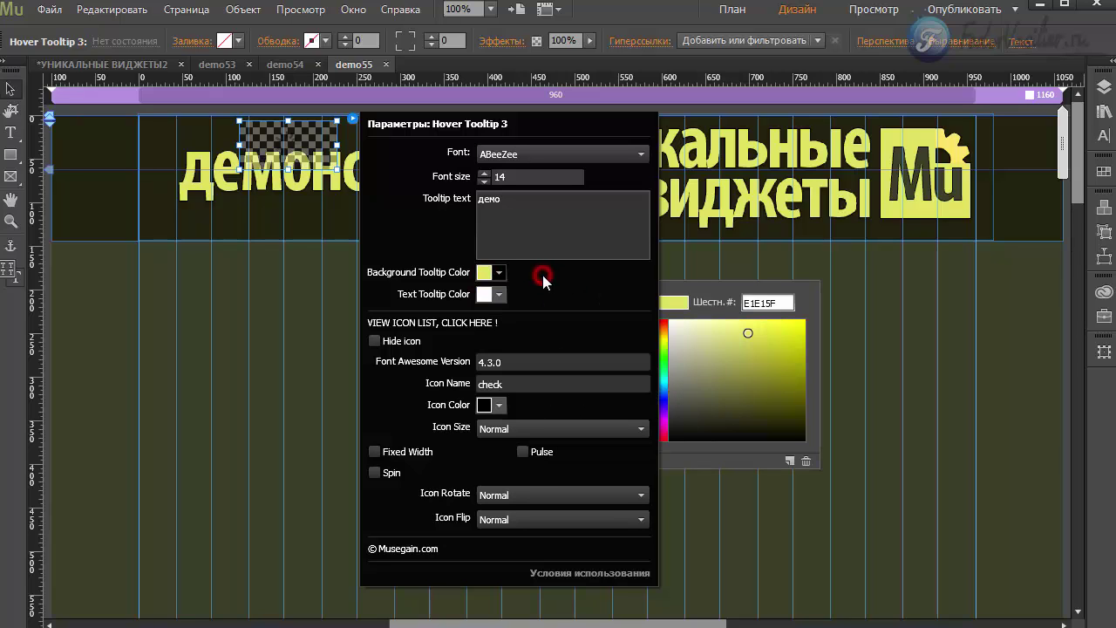
left_click(485, 295)
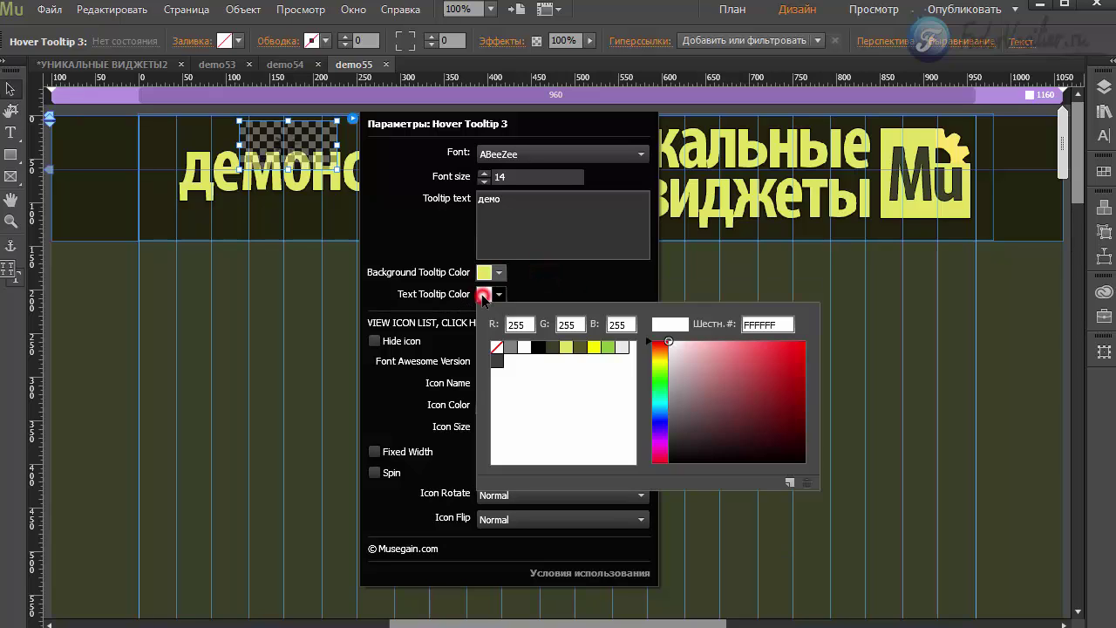
left_click(577, 352)
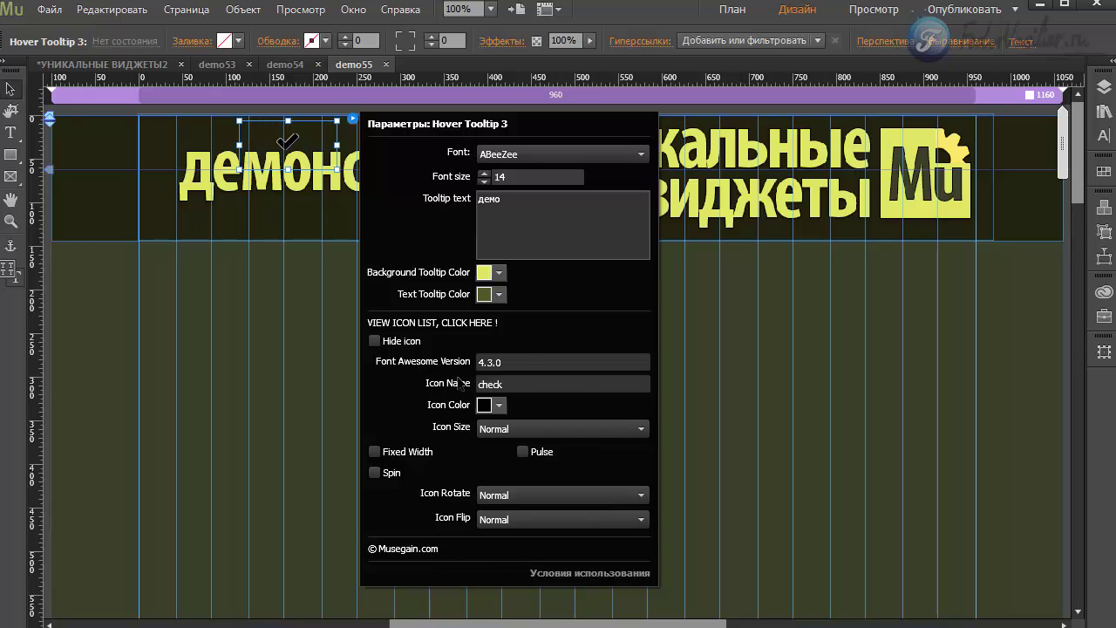
Set Hover Tooltip 3's icon color to light yellow and move the widget to the middle of the page below the header.
left_click(316, 367)
left_click(353, 121)
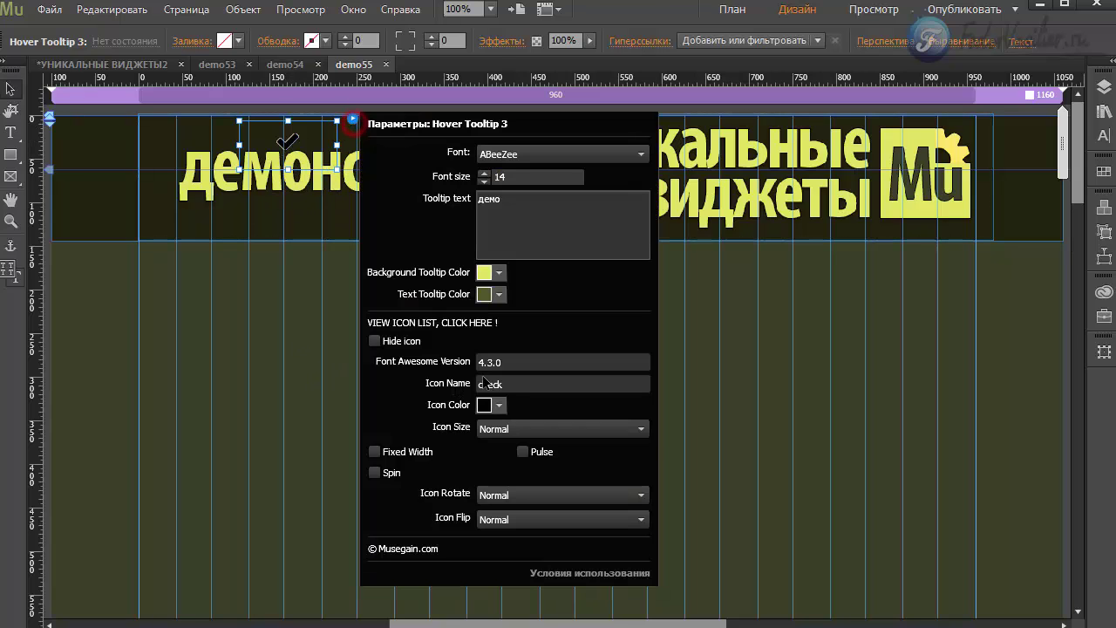
left_click(486, 405)
left_click(565, 462)
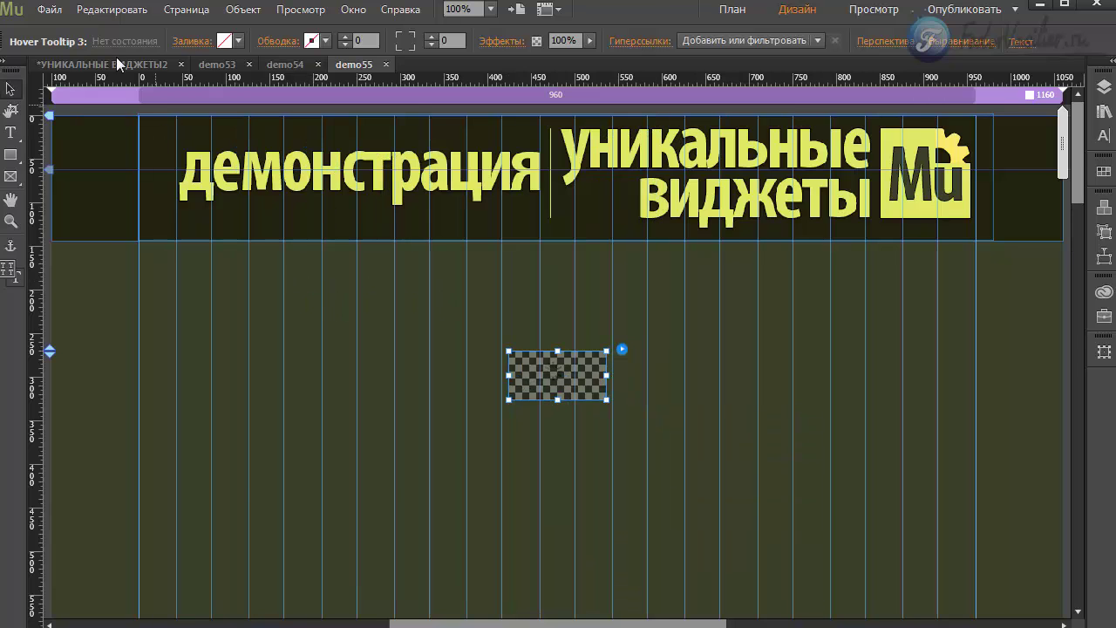
Preview the page in the browser and test Hover Tooltip 3 on its check icon.
left_click(50, 10)
left_click(230, 310)
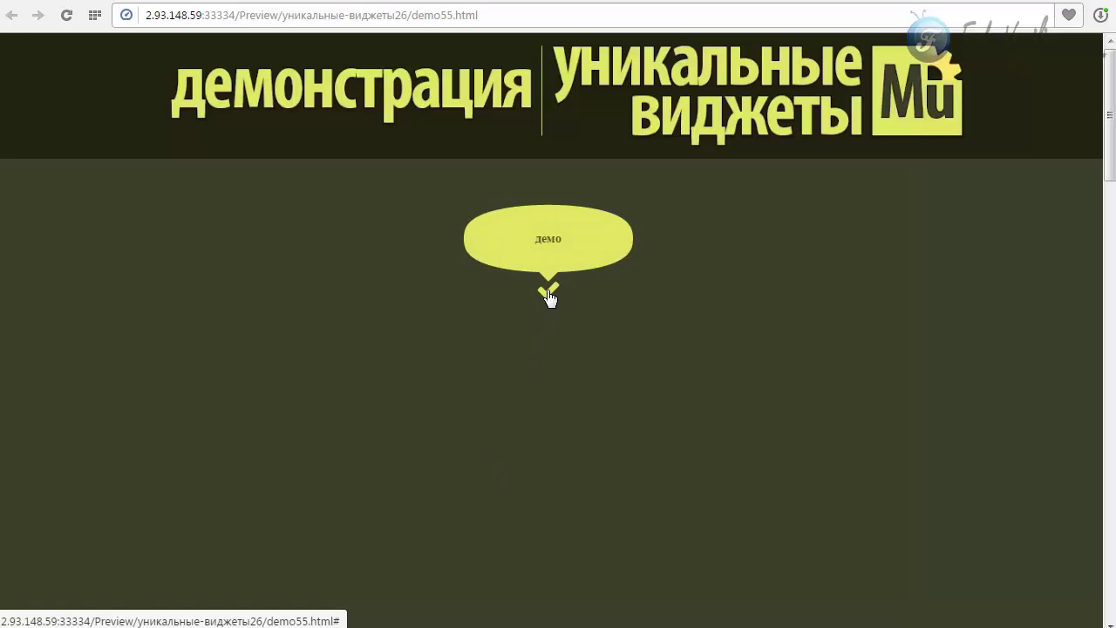
mouse_move(548, 294)
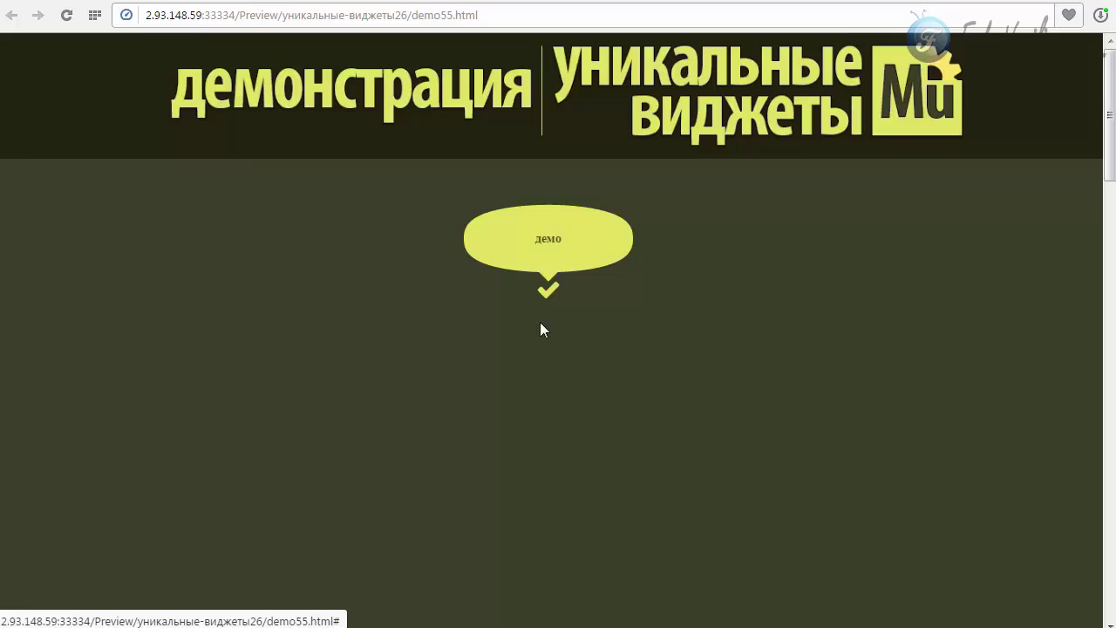